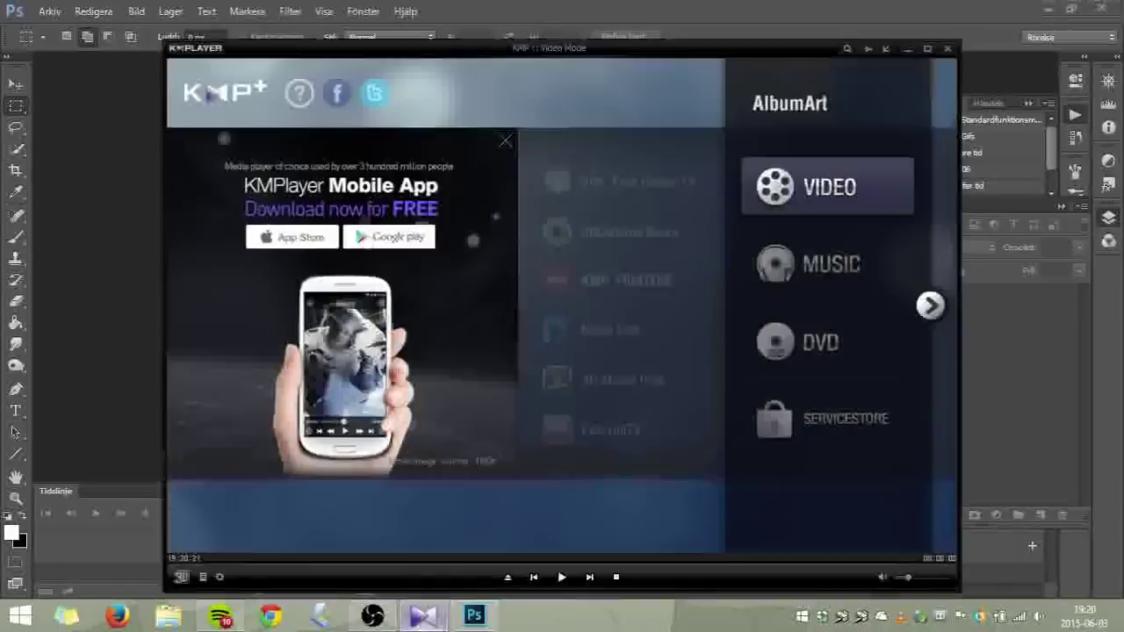
# Open Harry Potter and the Half-Blood Prince from the 6 HBP (2009) folder in KMPlayer, maximized
pyautogui.hotkey('ctrl', 'o')
pyautogui.press('BackSpace')
pyautogui.doubleClick(138, 253)
pyautogui.doubleClick(136, 221)
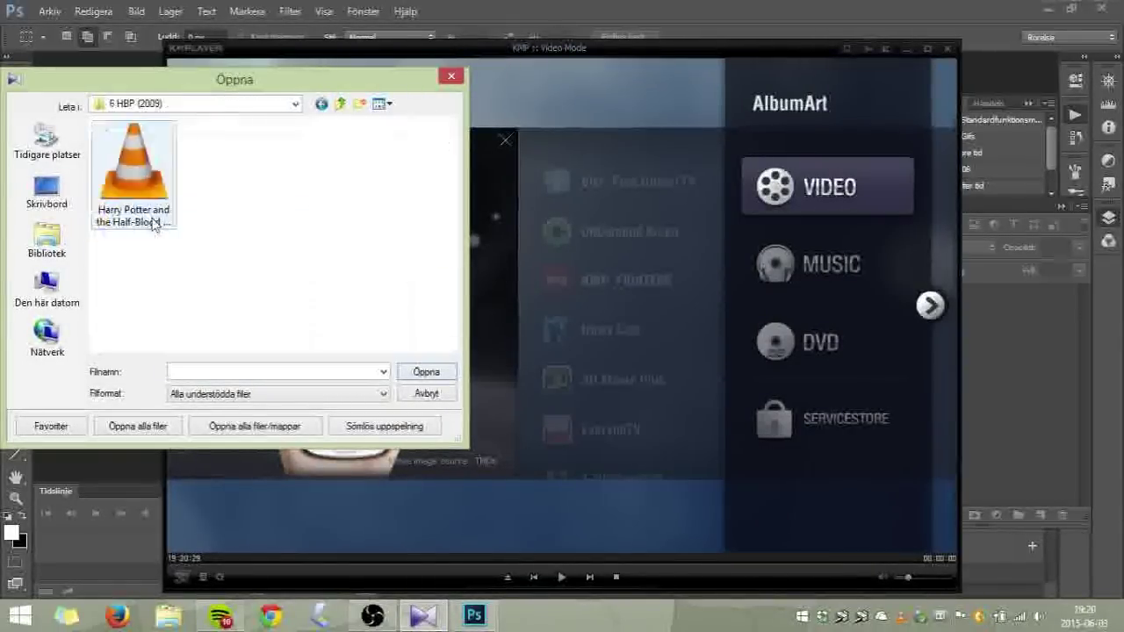
pyautogui.doubleClick(126, 189)
pyautogui.click(1046, 580)
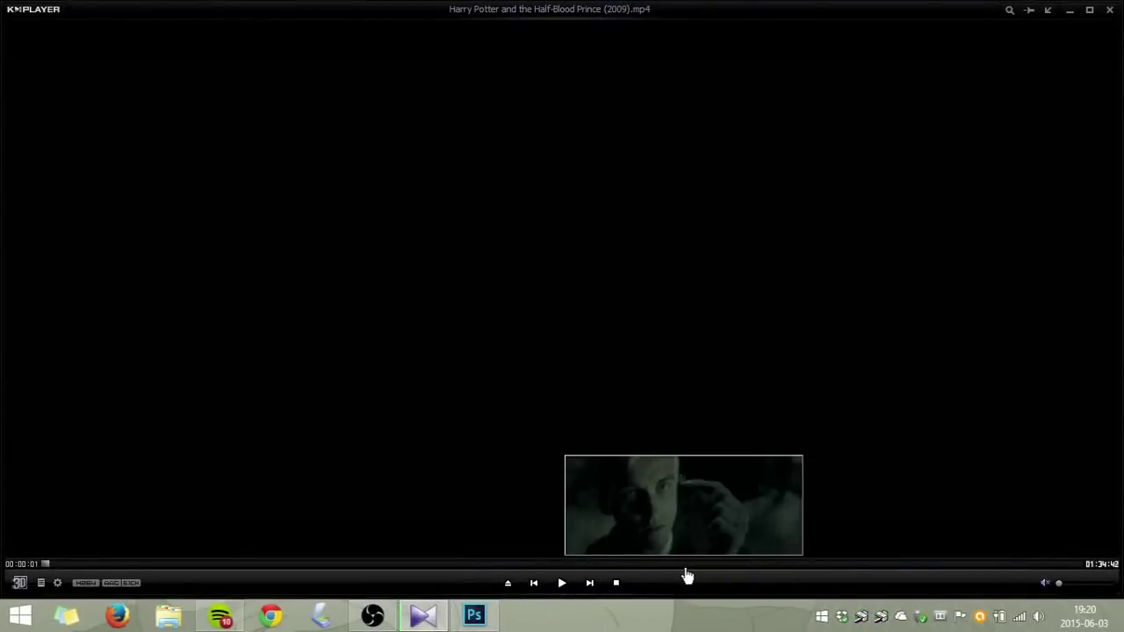
# Seek the film to about 1:38 and step back to the start of the scene
pyautogui.moveTo(688, 571); pyautogui.dragTo(713, 571)
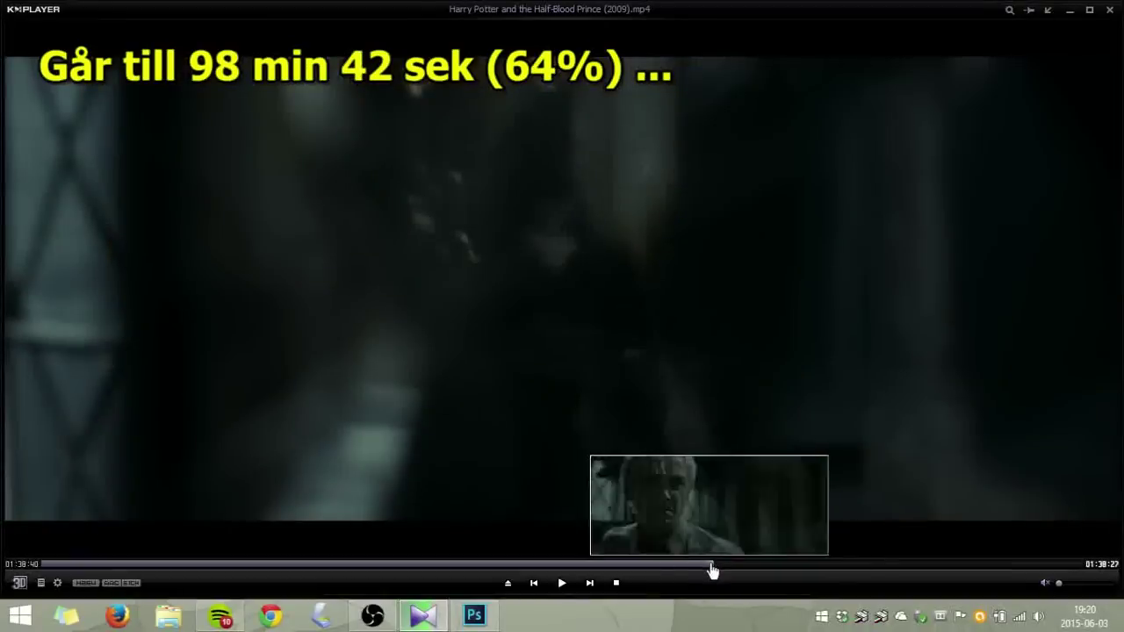
pyautogui.press('Left')
pyautogui.press('Left')
pyautogui.press('Left')
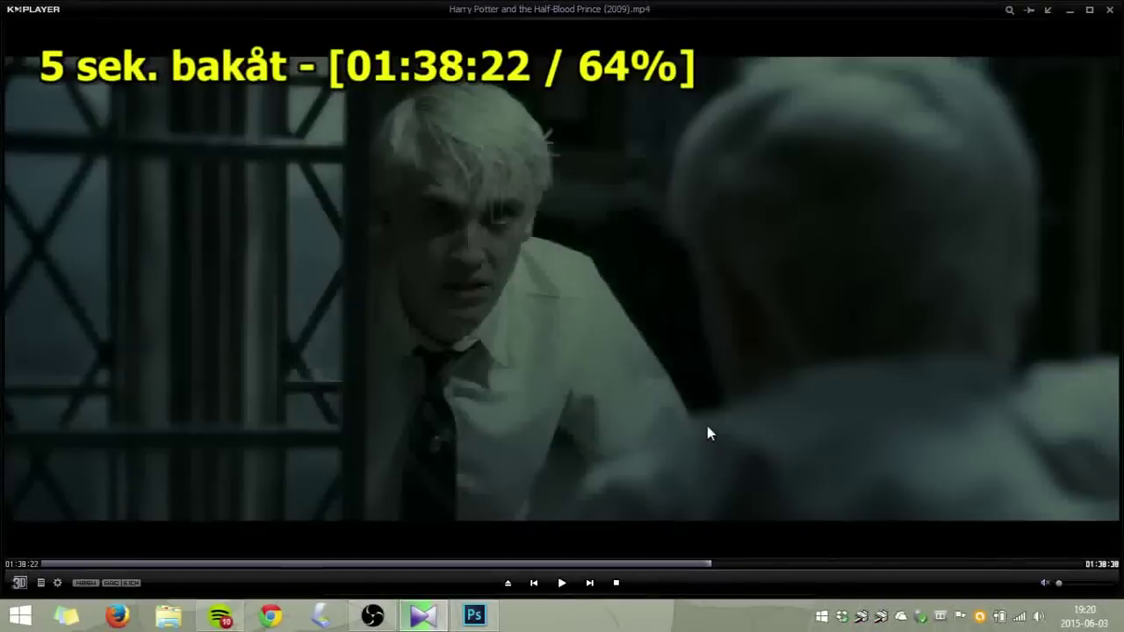
pyautogui.press('Left')
pyautogui.press('Left')
pyautogui.press('Left')
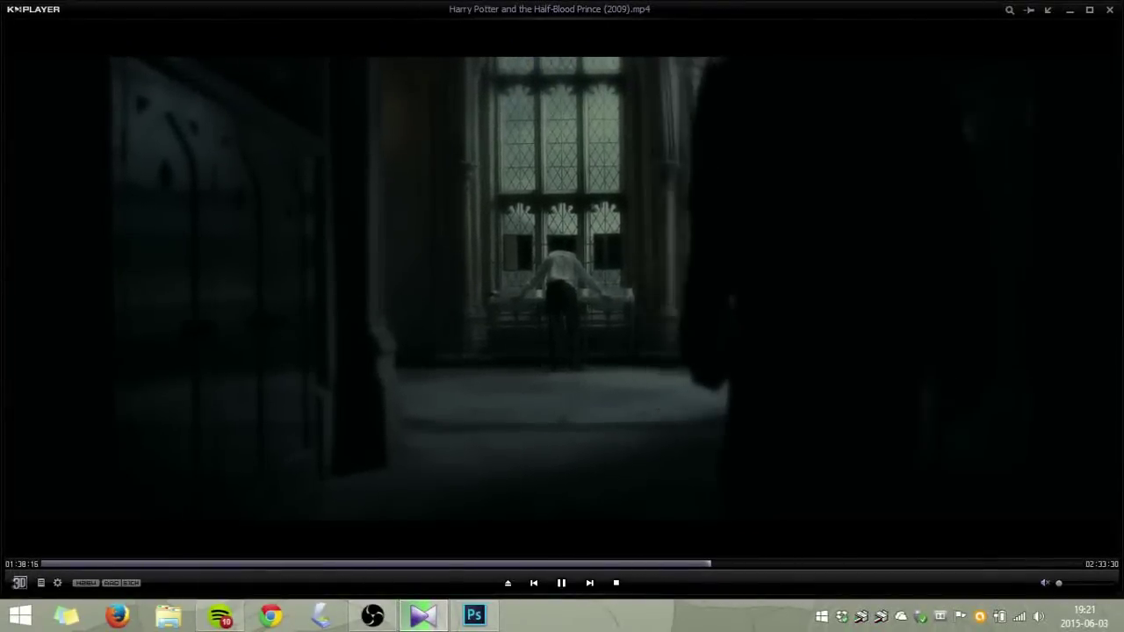
pyautogui.press('Left')
pyautogui.press('Left')
pyautogui.press('Left')
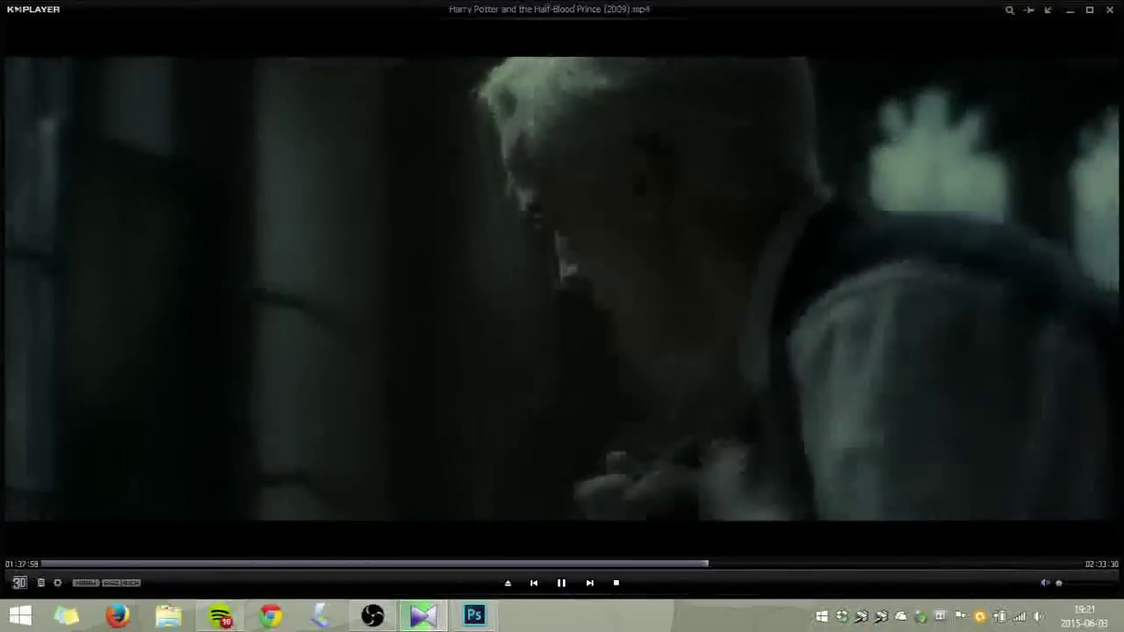
pyautogui.press('Left')
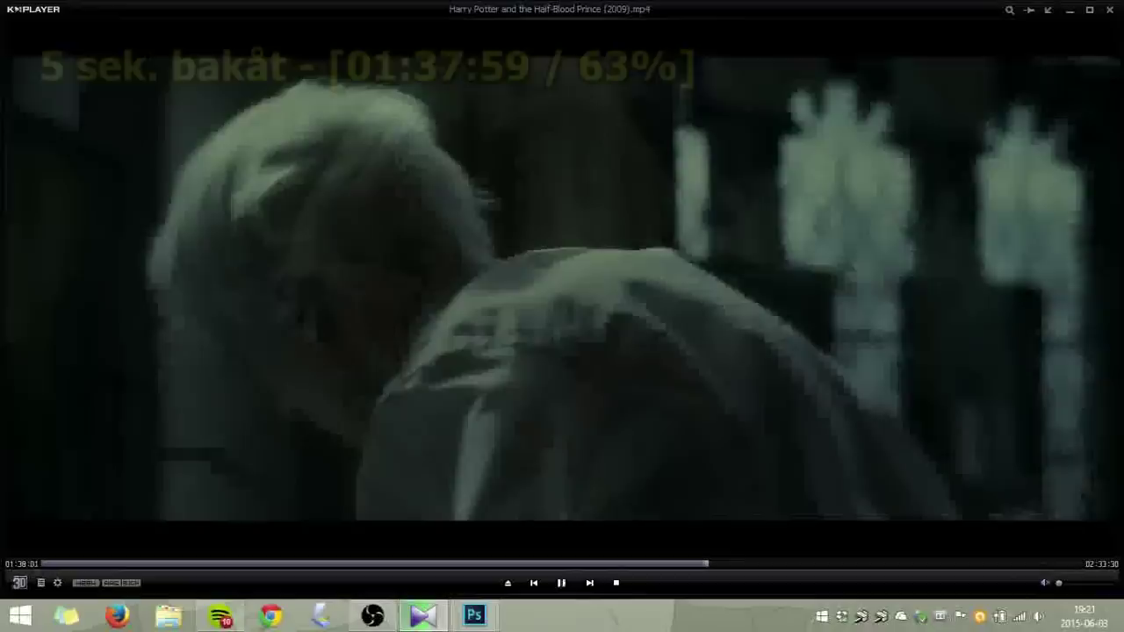
# Capture the scene's frames continuously with Sample Extraction, then switch to Photoshop
pyautogui.hotkey('ctrl', 'g')
pyautogui.press('Return')
pyautogui.press('space')
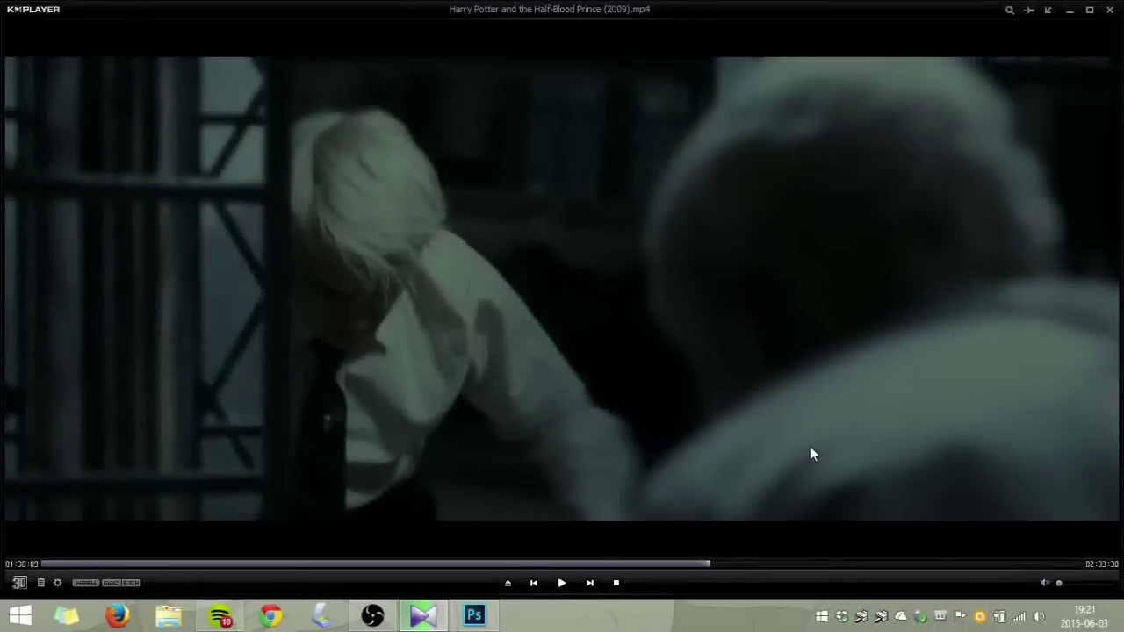
pyautogui.hotkey('ctrl', 'g')
pyautogui.click(475, 615)
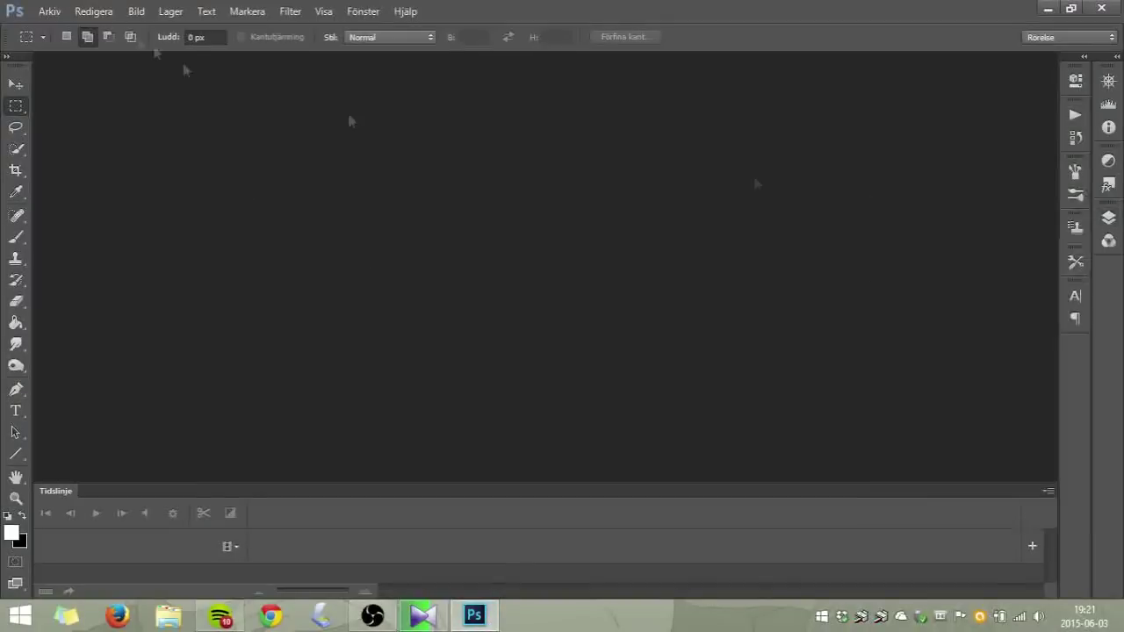
# Start File > Scripts > Load Files into Stack
pyautogui.click(49, 11)
pyautogui.click(369, 573)
pyautogui.click(627, 346)
pyautogui.scroll(5, 71, 264)
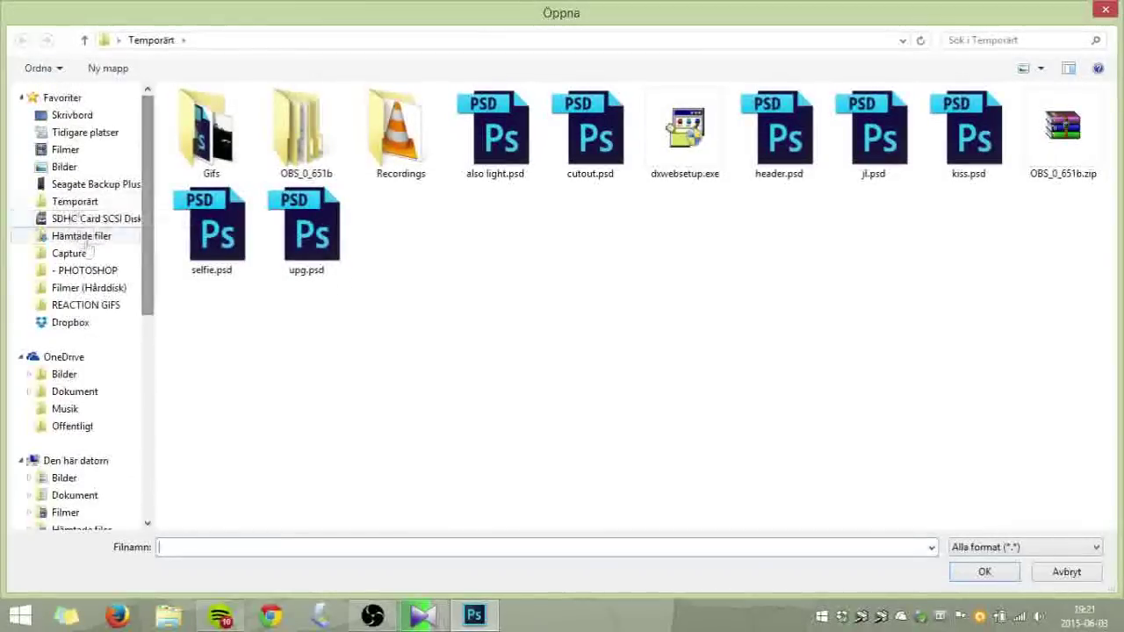
pyautogui.scroll(-5, 70, 263)
pyautogui.scroll(5, 70, 264)
# Select the captured frame JPGs in Documents\The KMPlayer\Capture
pyautogui.click(69, 107)
pyautogui.scroll(-3, 808, 386)
pyautogui.scroll(-5, 809, 386)
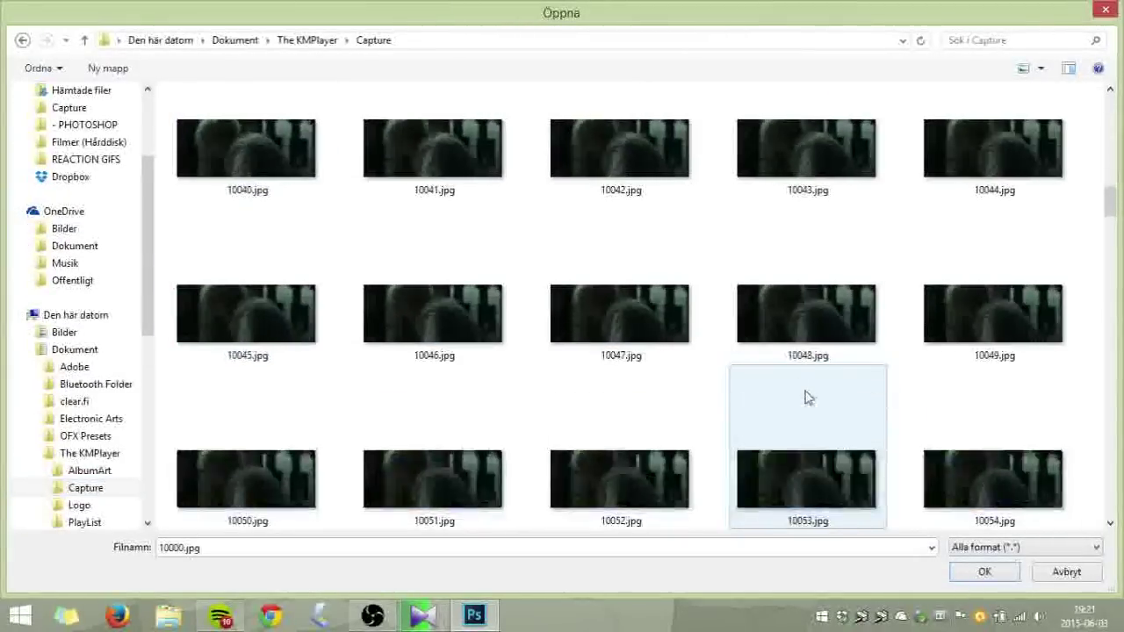
pyautogui.scroll(-3, 803, 397)
pyautogui.scroll(-1, 793, 417)
pyautogui.scroll(-2, 983, 333)
pyautogui.click(1012, 305)
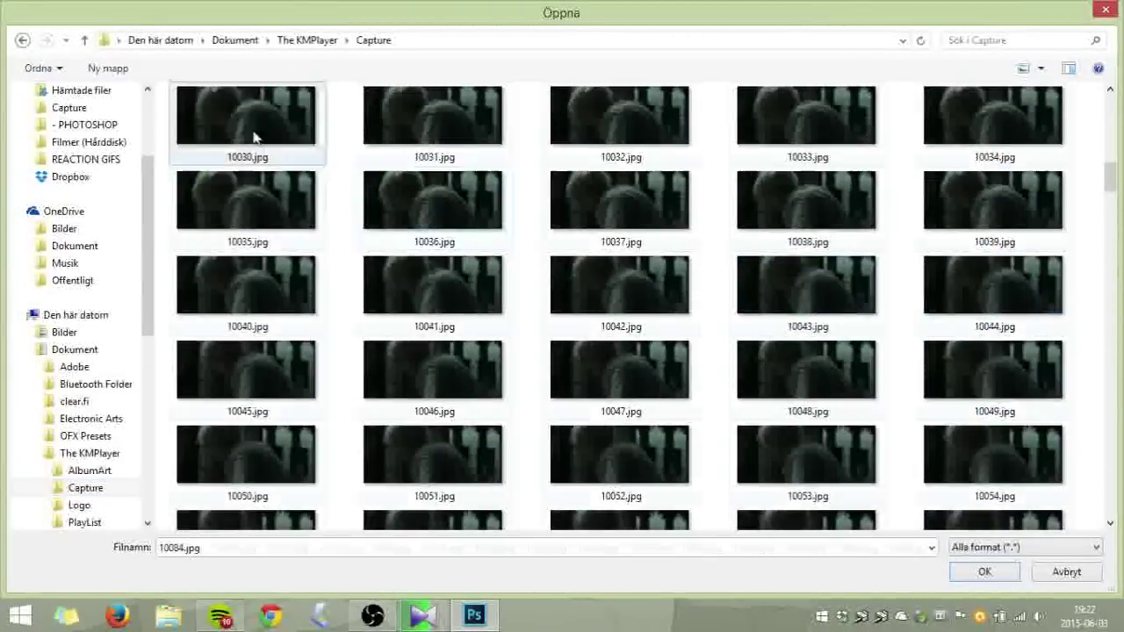
pyautogui.press('Return')
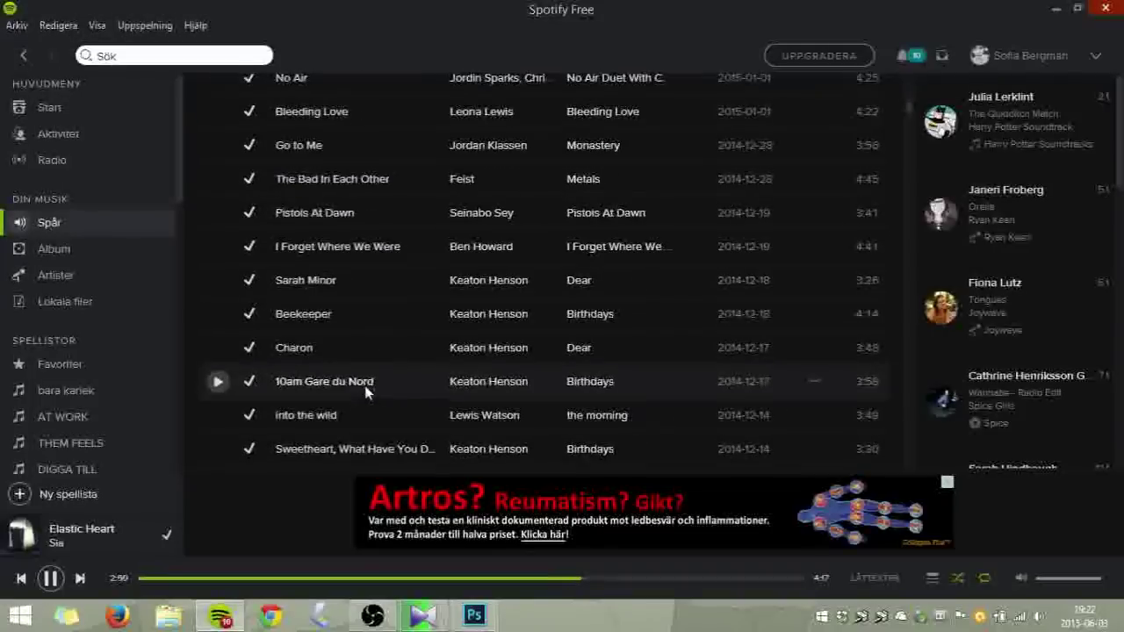
# Scroll through the queued frame files 20010–20018 in the Load Layers list
pyautogui.scroll(-3, 365, 386)
pyautogui.scroll(-5, 365, 385)
pyautogui.scroll(-3, 367, 369)
pyautogui.scroll(-5, 370, 360)
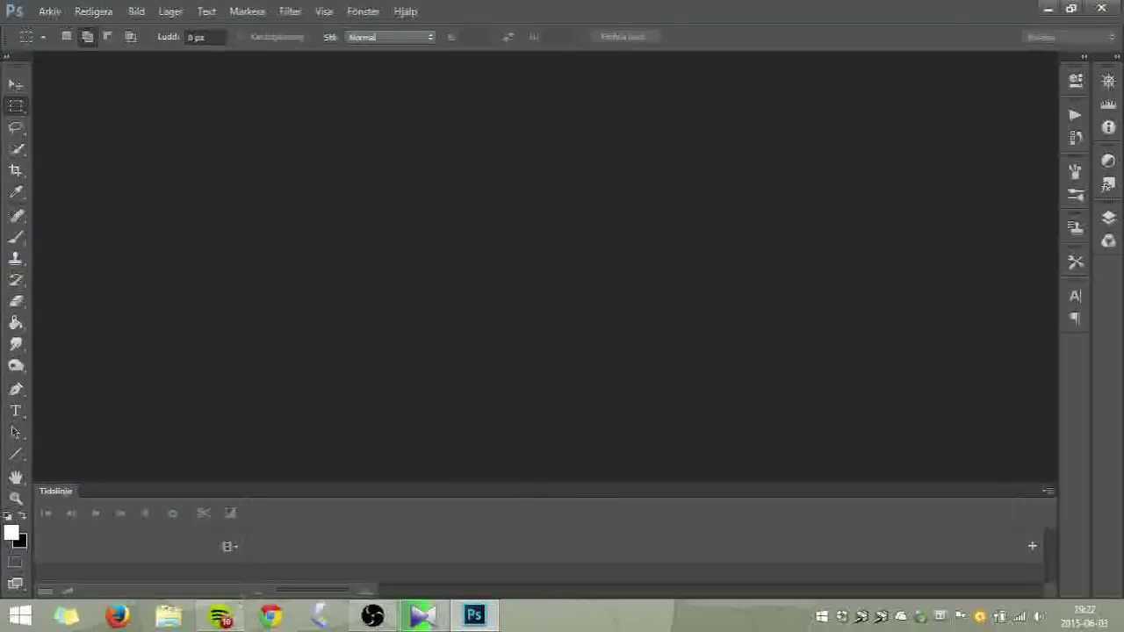
pyautogui.scroll(-1, 395, 395)
pyautogui.scroll(-3, 422, 443)
pyautogui.scroll(5, 419, 433)
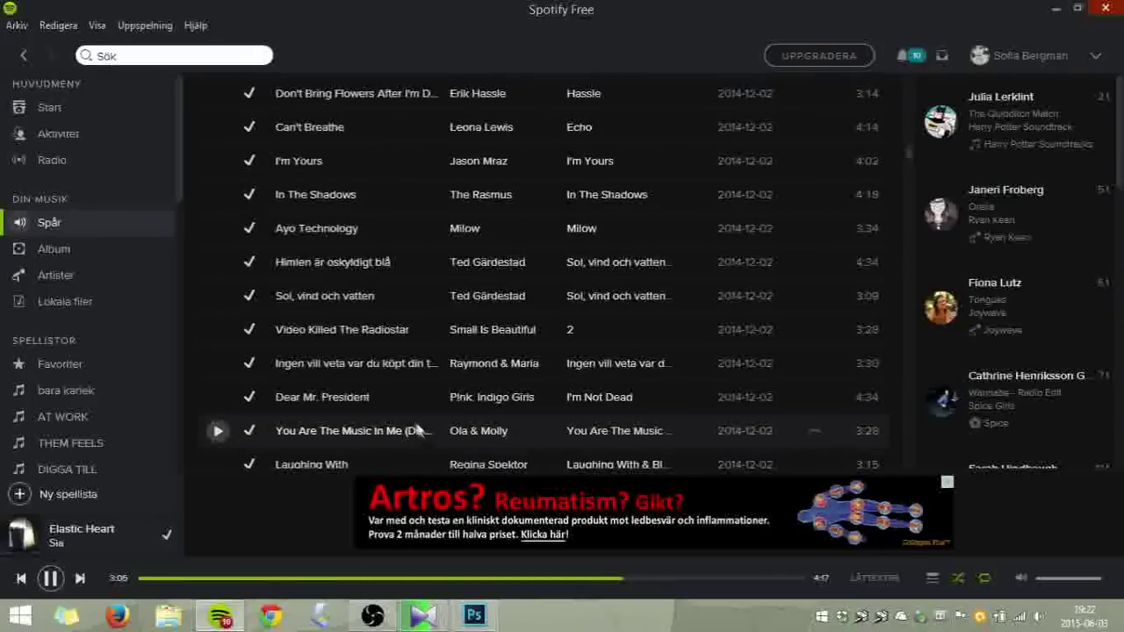
pyautogui.scroll(5, 419, 432)
pyautogui.scroll(5, 419, 432)
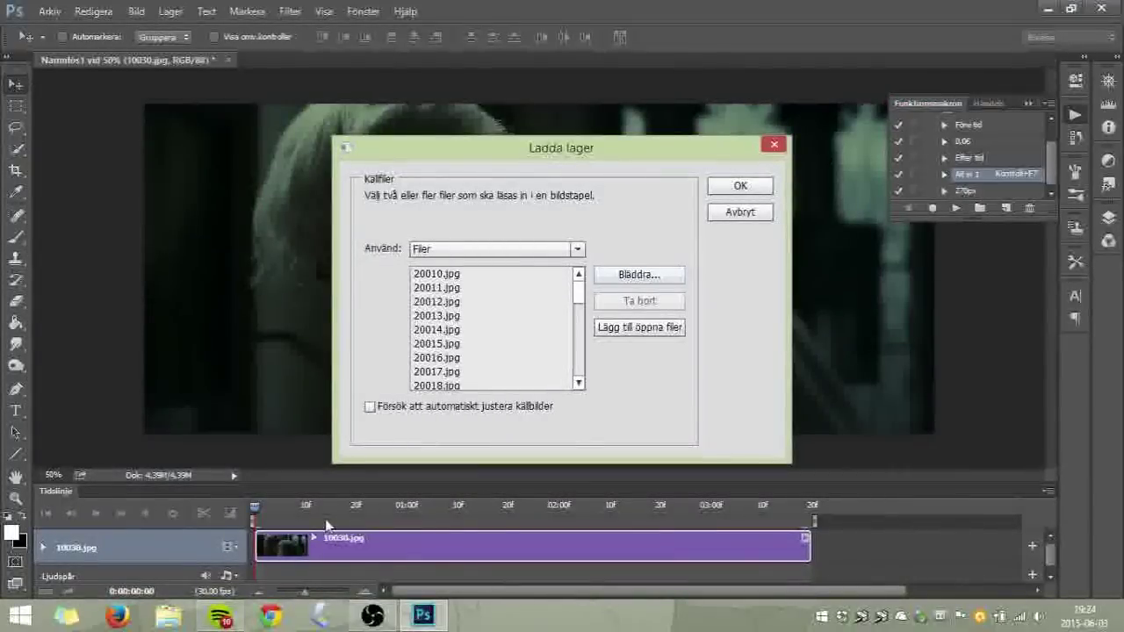
# Load the frames as layers, set the copy to about half opacity, and caption 'you did not break me'
pyautogui.click(738, 188)
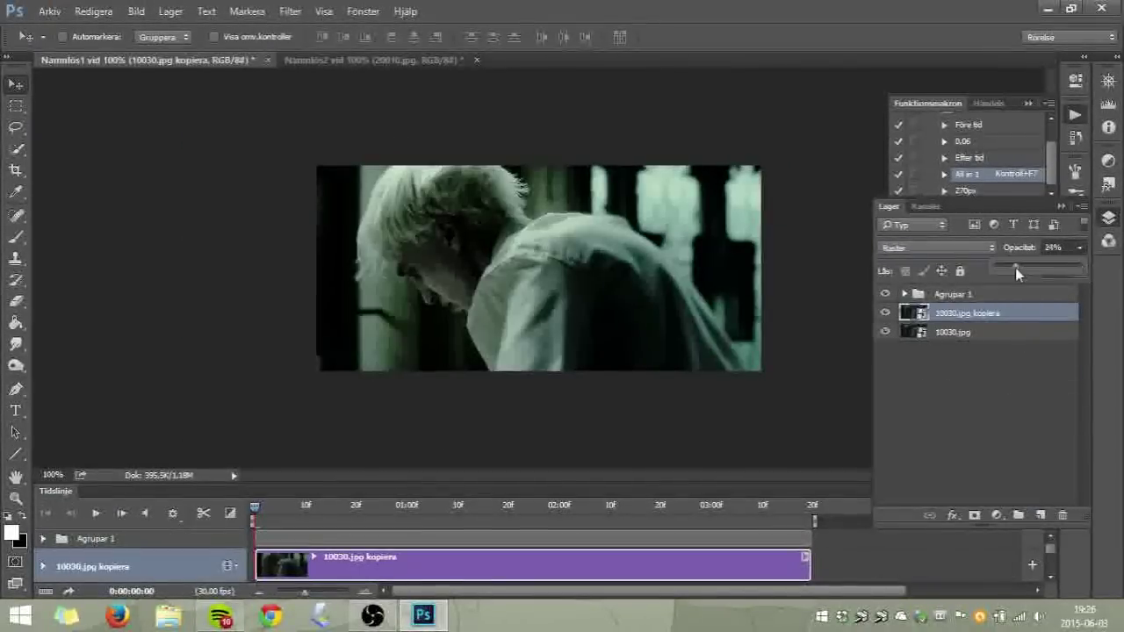
pyautogui.moveTo(1016, 268); pyautogui.dragTo(1037, 271)
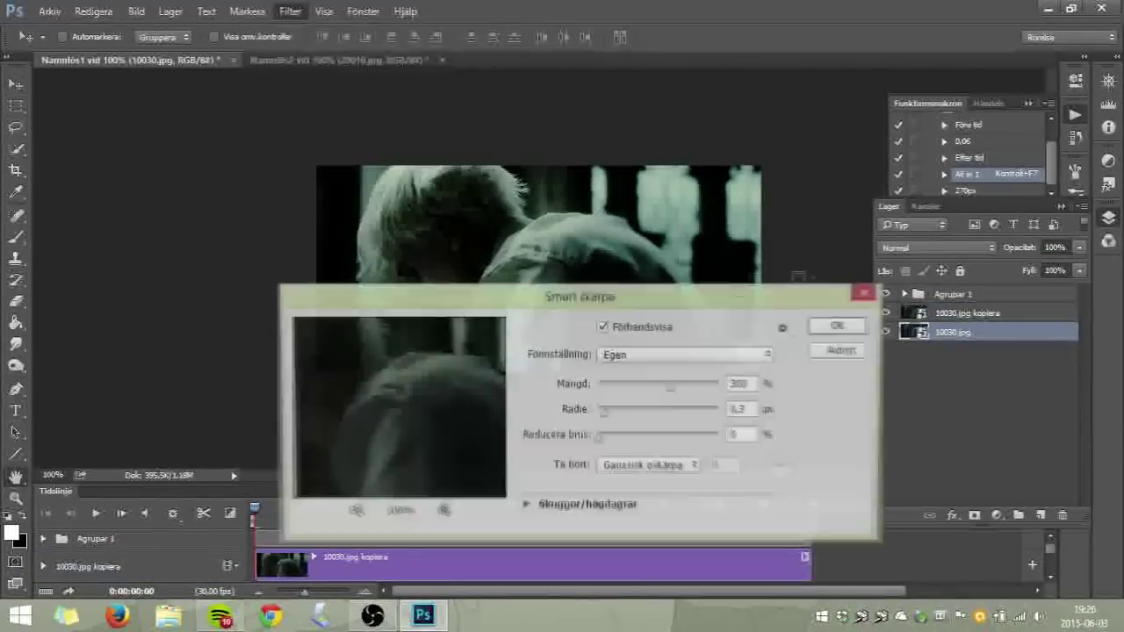
pyautogui.click(546, 267)
pyautogui.write('void')
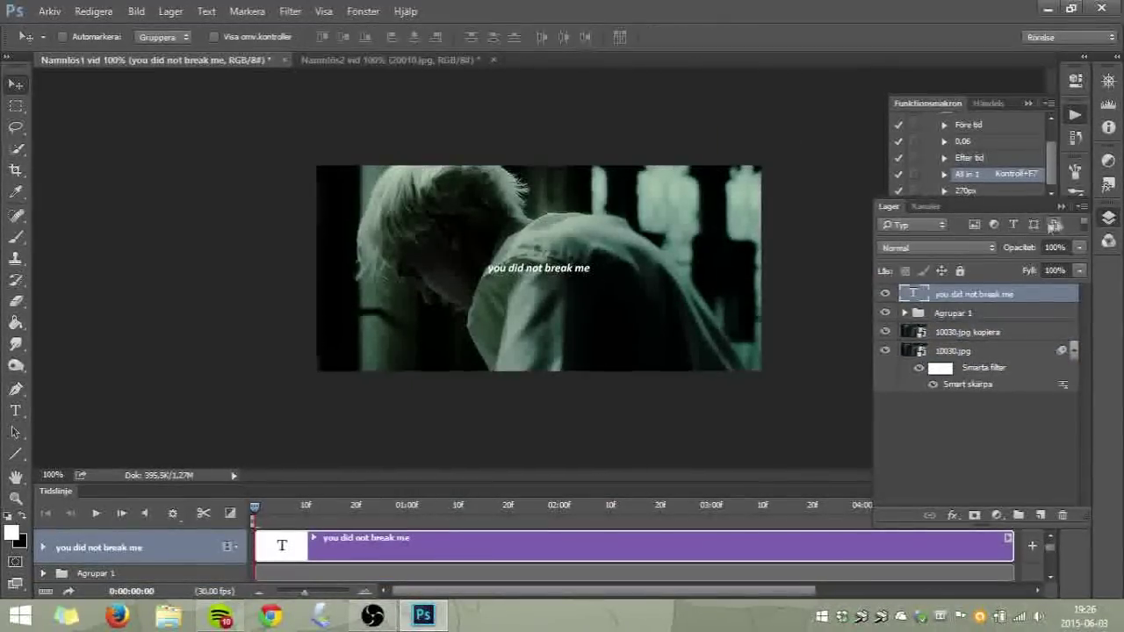
# Set the caption font to Courier New Bold Italic in the Character panel
pyautogui.click(1075, 296)
pyautogui.click(905, 286)
pyautogui.click(949, 243)
pyautogui.click(913, 255)
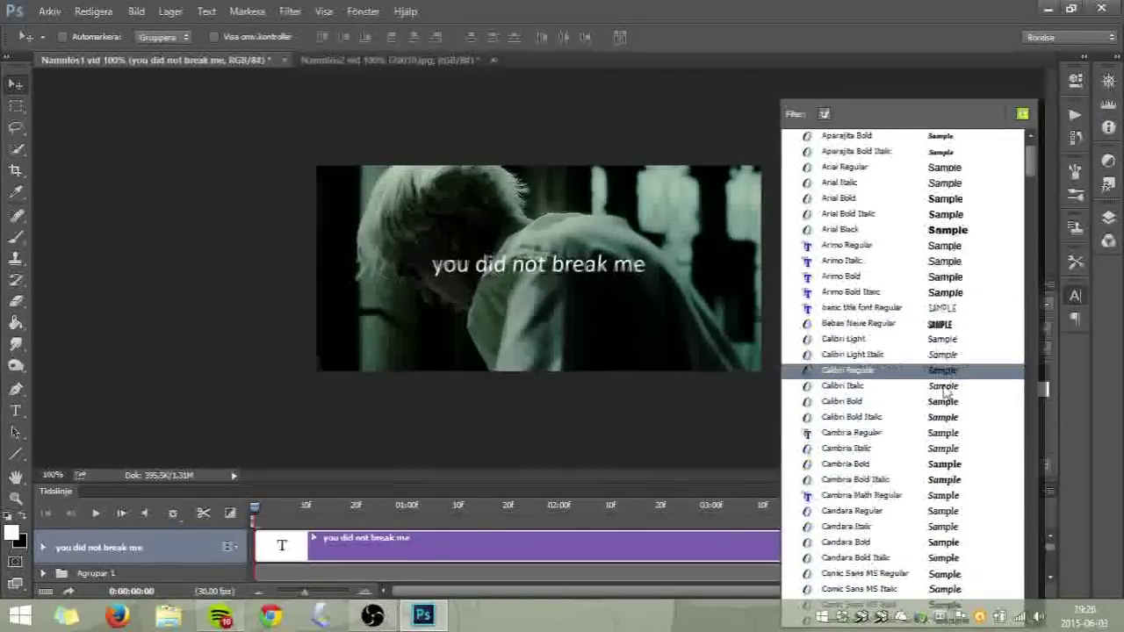
pyautogui.scroll(-8, 944, 393)
pyautogui.scroll(-2, 931, 404)
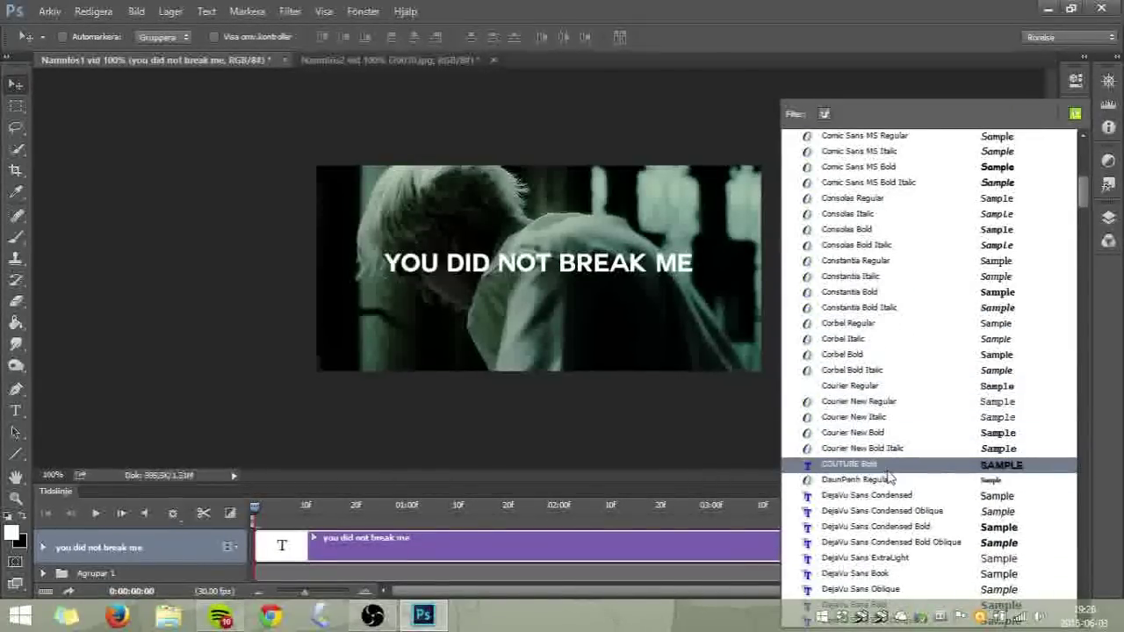
pyautogui.click(896, 376)
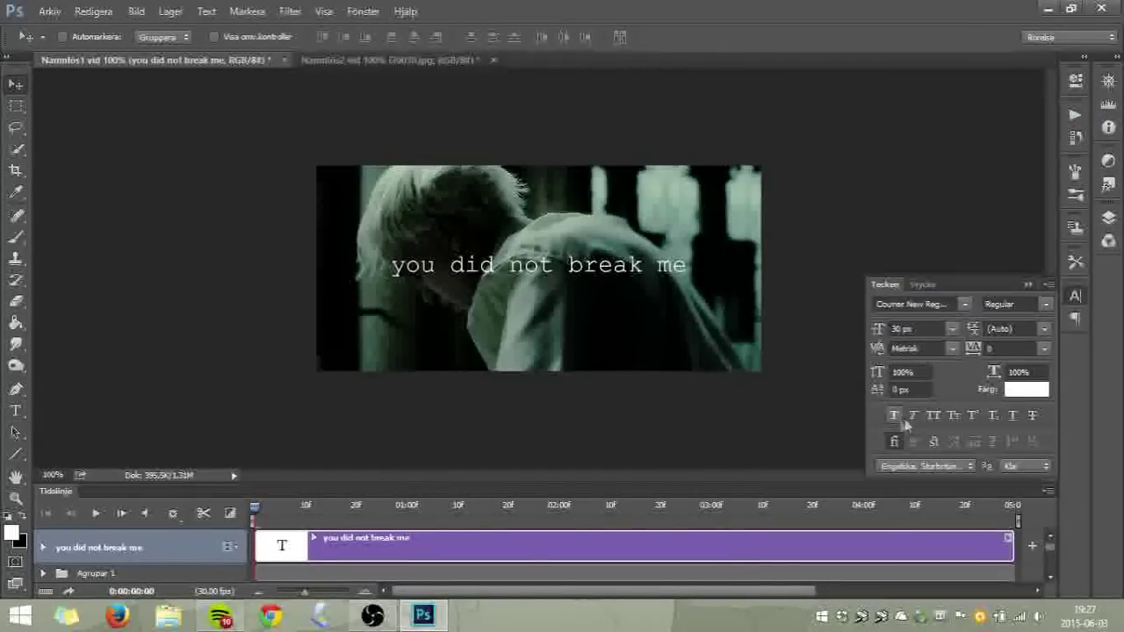
pyautogui.click(964, 304)
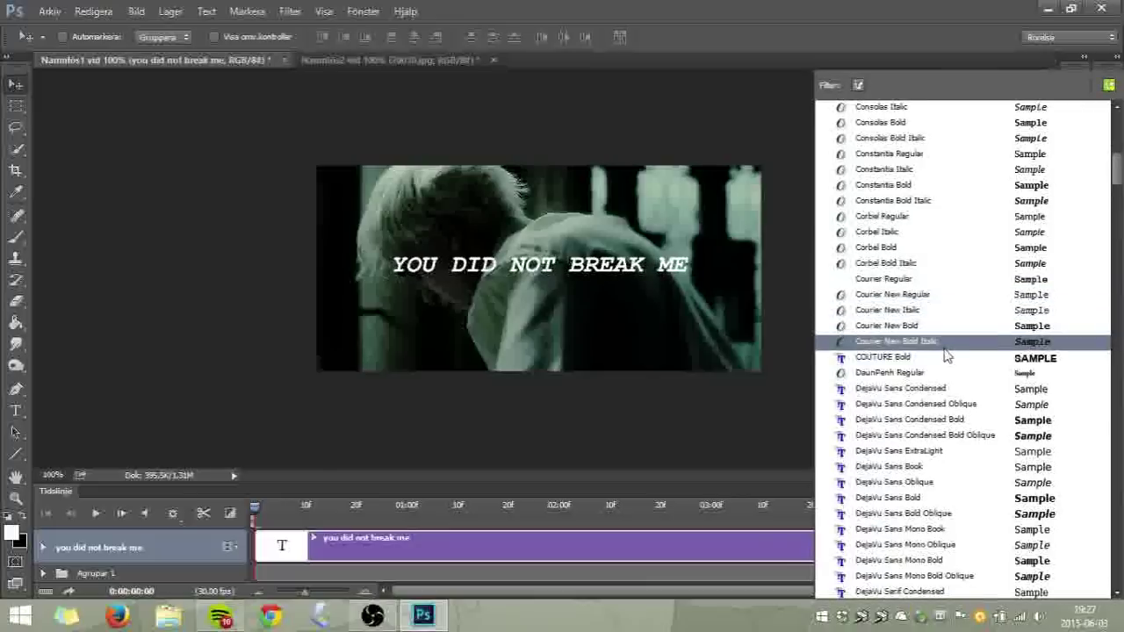
pyautogui.click(905, 271)
# Make the caption All Caps at 30 px
pyautogui.click(1043, 465)
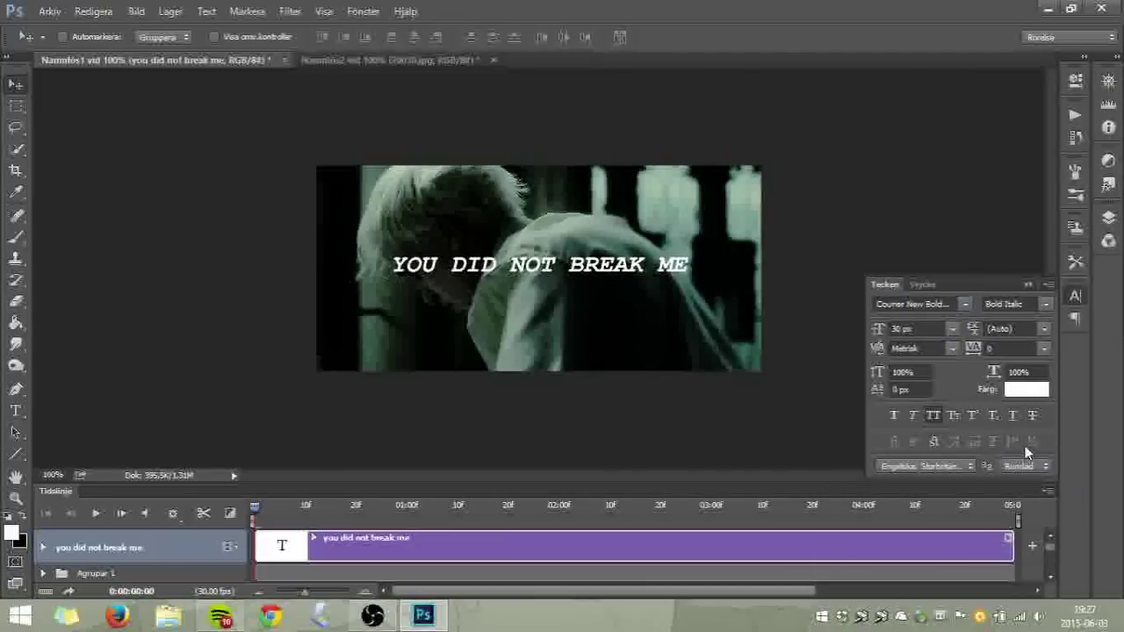
pyautogui.click(951, 417)
pyautogui.click(952, 328)
pyautogui.click(927, 263)
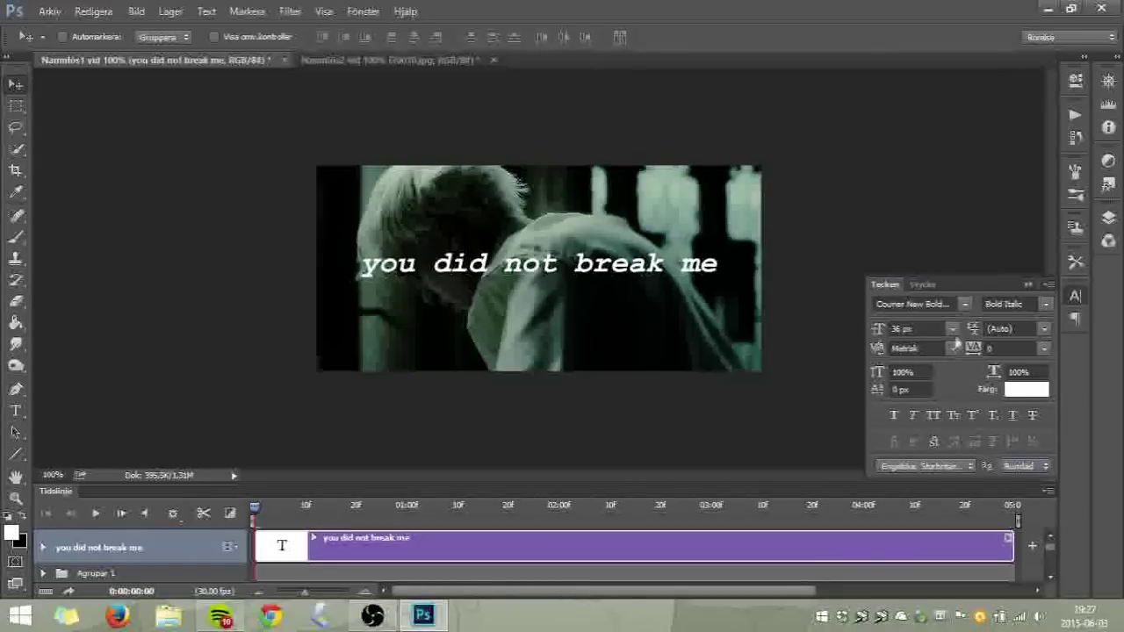
pyautogui.click(952, 329)
pyautogui.click(927, 245)
# Play a preview of the animation and stop it back at the start
pyautogui.scroll(-2, 610, 534)
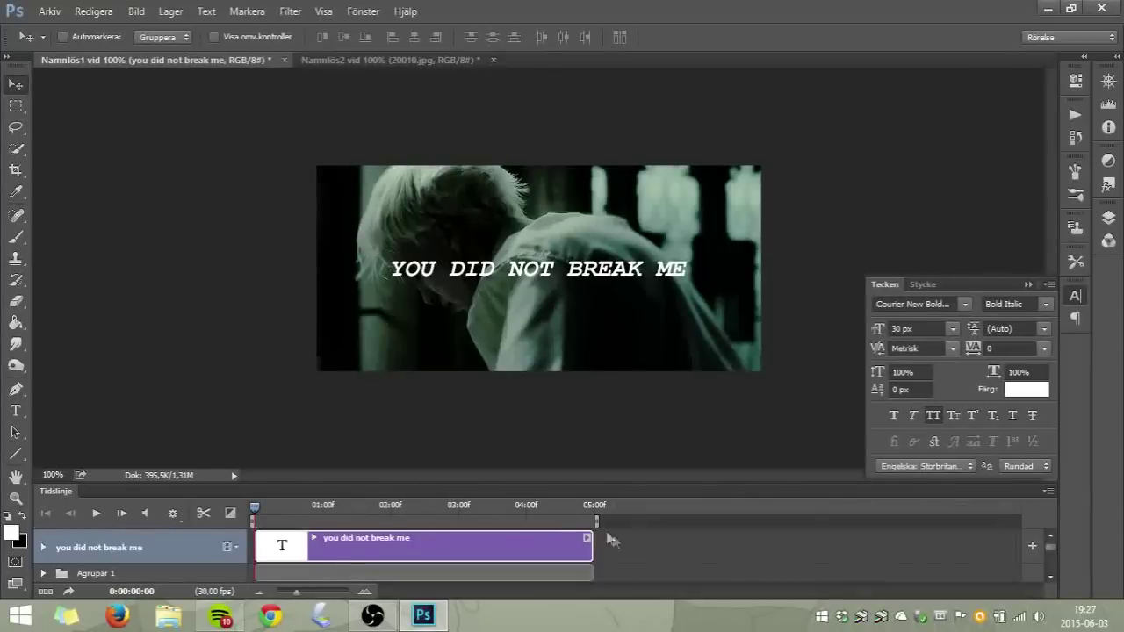
pyautogui.press('F7')
pyautogui.press('space')
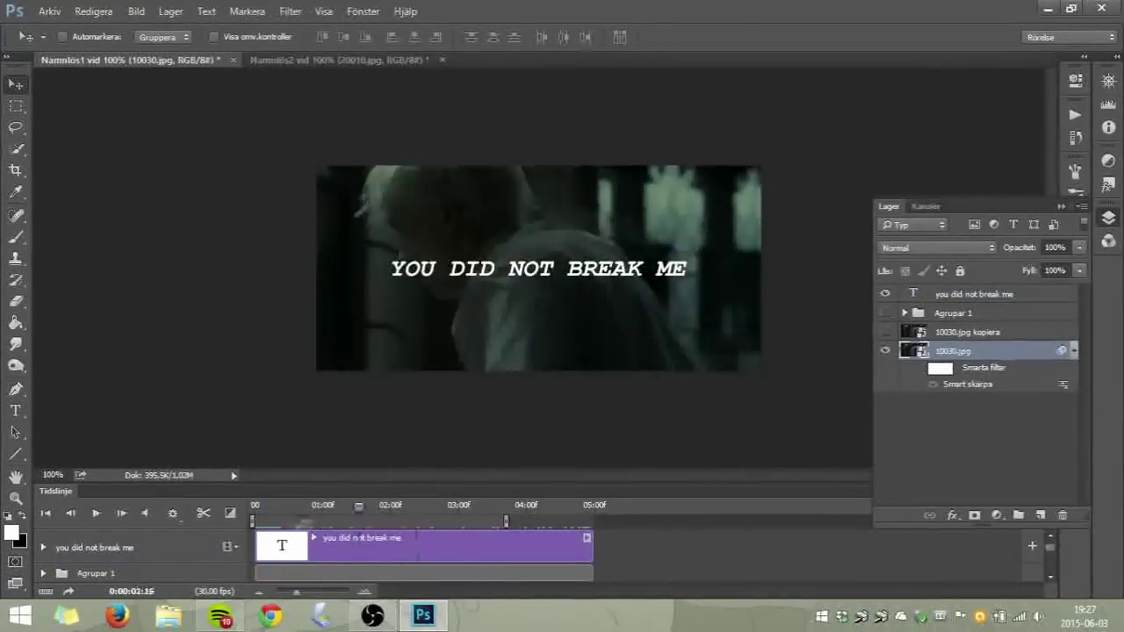
pyautogui.press('space')
# Select the caption text layer and return to its Character settings
pyautogui.click(1075, 296)
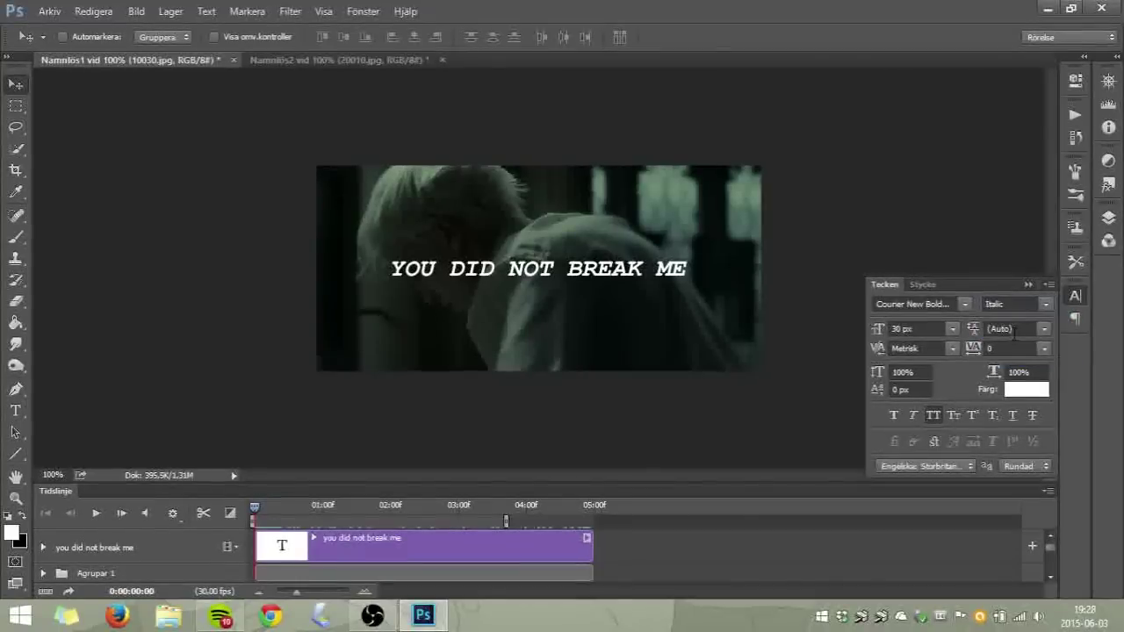
pyautogui.click(1109, 217)
pyautogui.click(967, 224)
pyautogui.click(1075, 296)
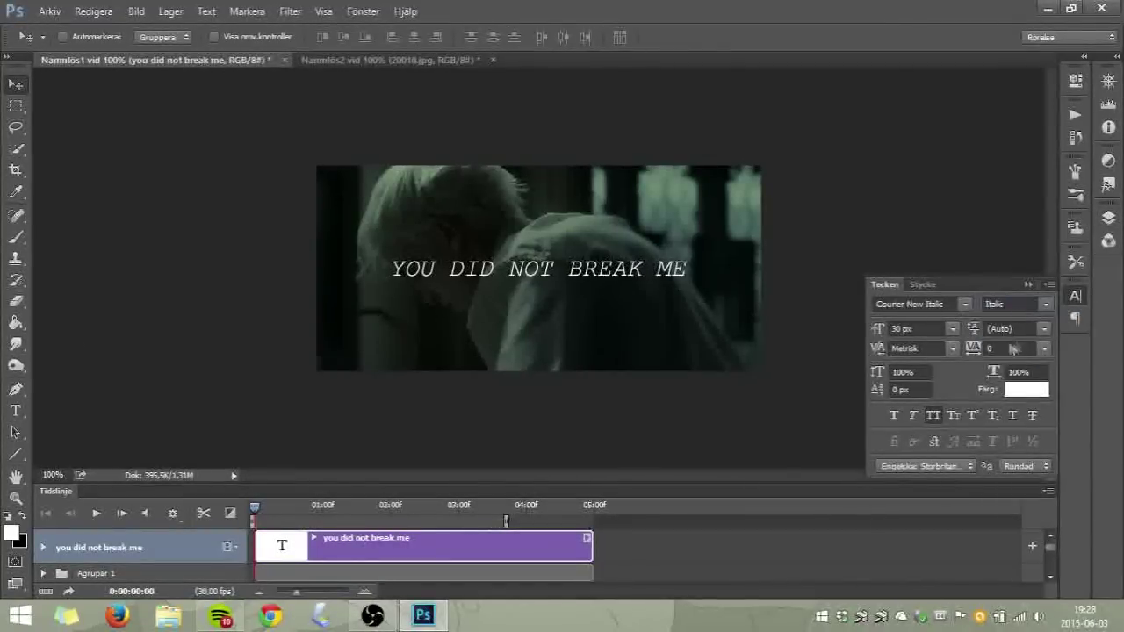
pyautogui.click(964, 304)
pyautogui.press('Escape')
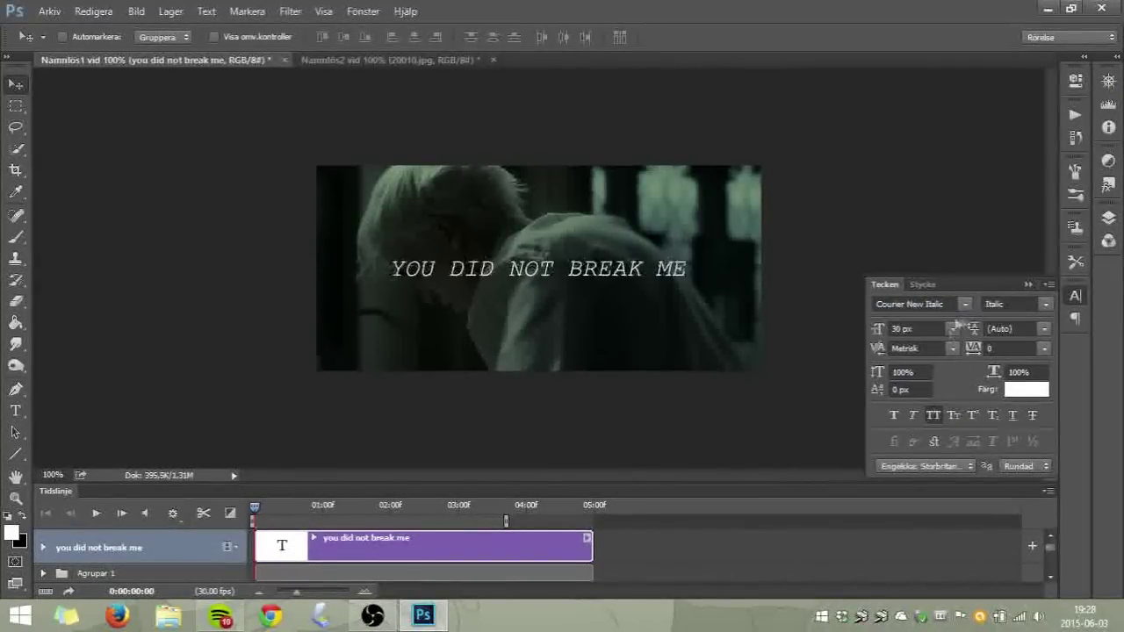
# Set the caption to Vijaya Regular, Small Caps, 36 px
pyautogui.click(964, 304)
pyautogui.click(984, 351)
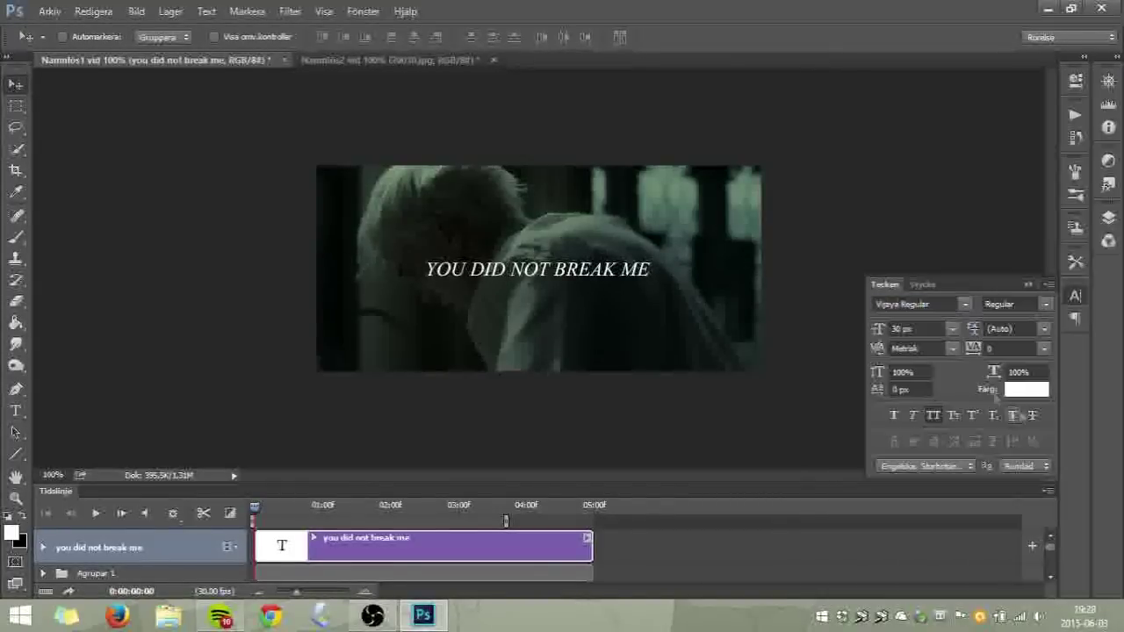
pyautogui.click(952, 329)
pyautogui.click(953, 415)
pyautogui.click(953, 329)
pyautogui.click(922, 264)
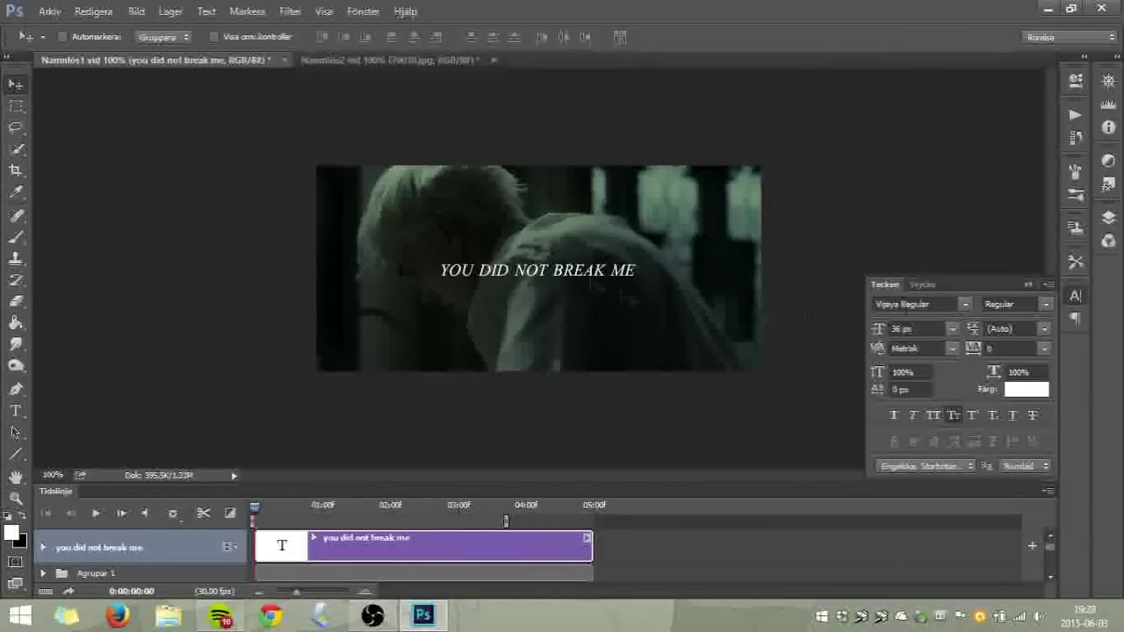
# In the Layers panel, select the 'you did not break me' text layer
pyautogui.click(1108, 218)
pyautogui.click(957, 351)
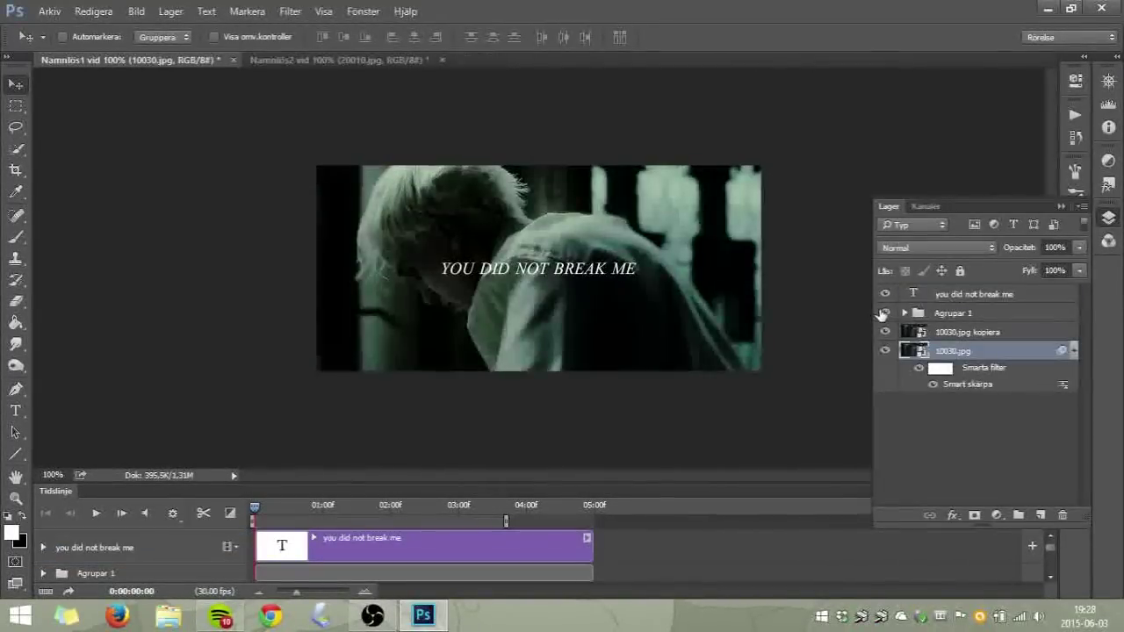
pyautogui.click(575, 546)
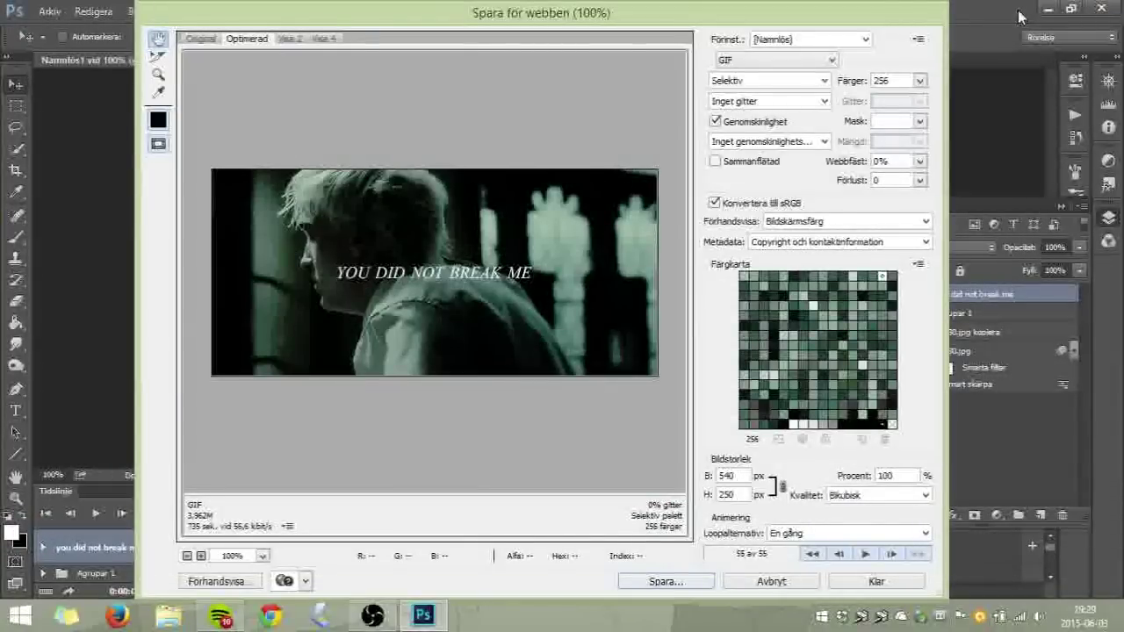
# Set GIF Looping Options to Forever, preview, then close and reopen Save for Web
pyautogui.click(847, 533)
pyautogui.click(844, 540)
pyautogui.click(865, 554)
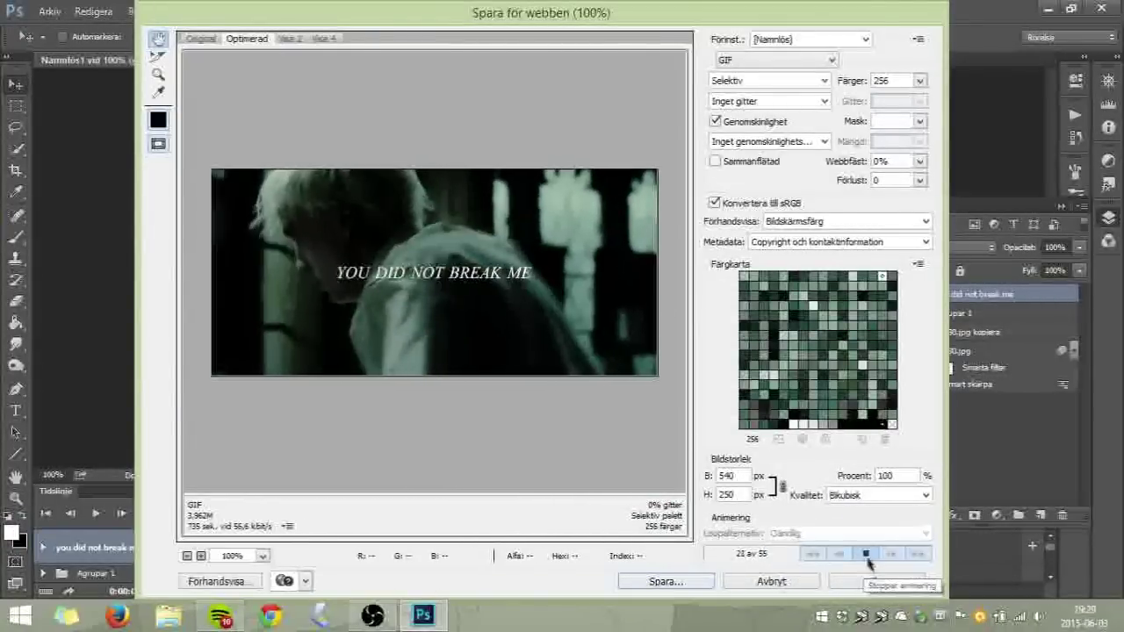
pyautogui.click(874, 581)
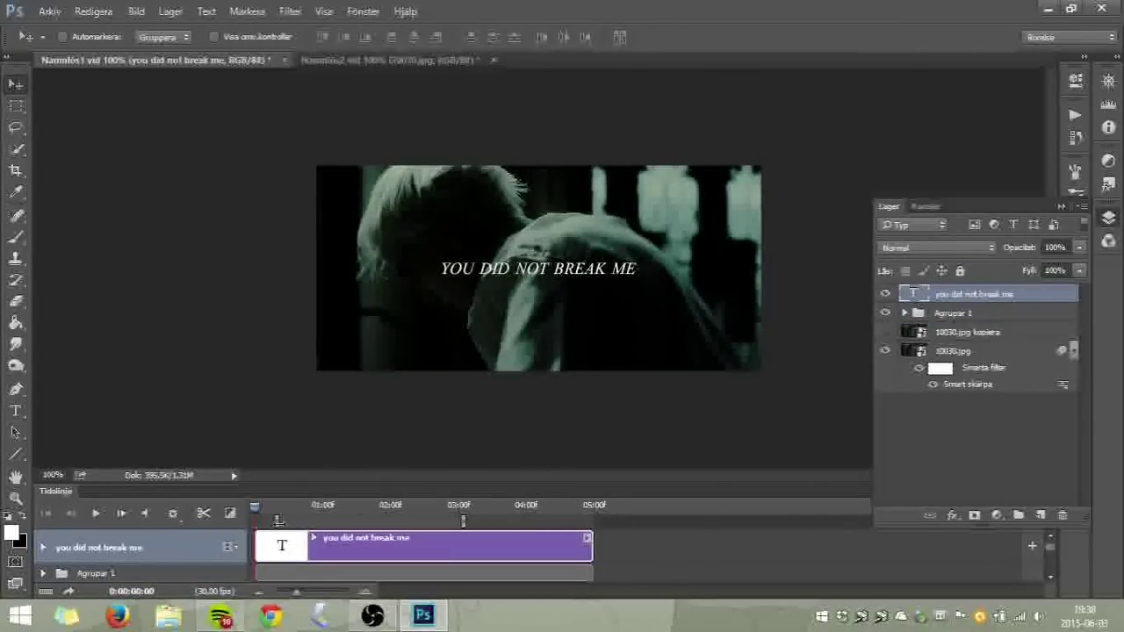
pyautogui.hotkey('ctrl', 'alt', 'shift', 's')
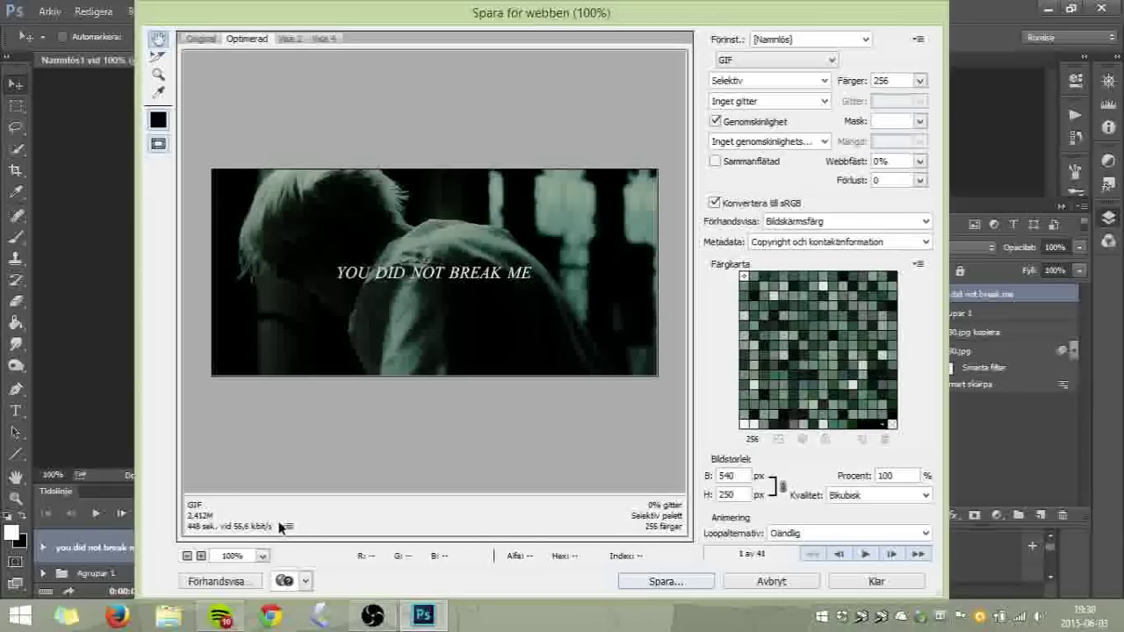
# Compare Pattern and Noise dithering, then settle on No Dither
pyautogui.click(864, 554)
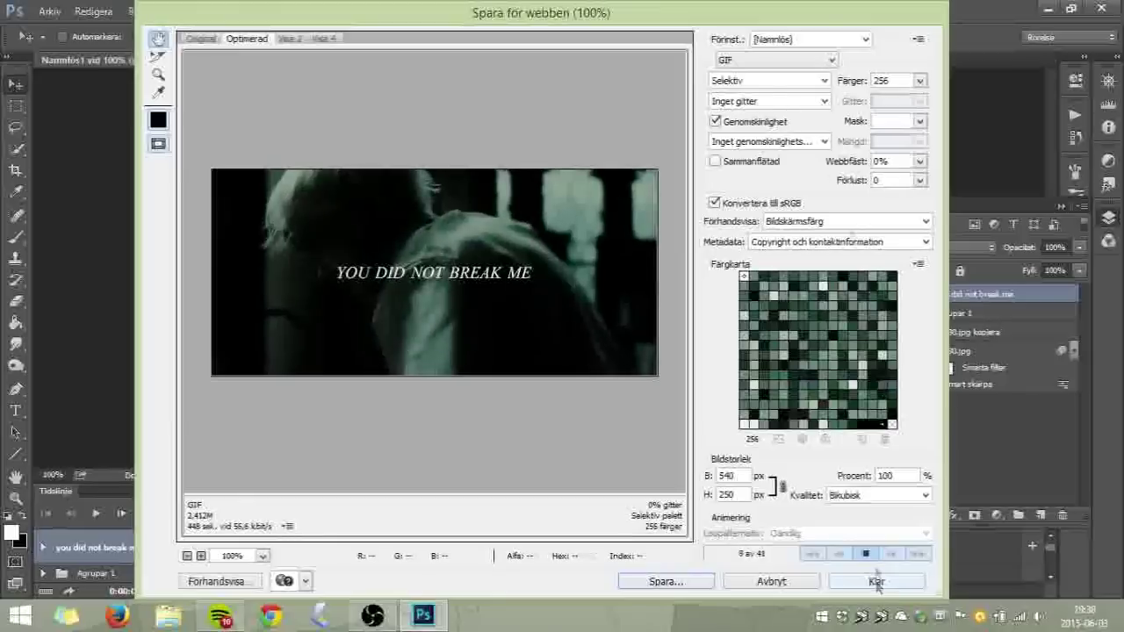
pyautogui.click(769, 101)
pyautogui.click(731, 158)
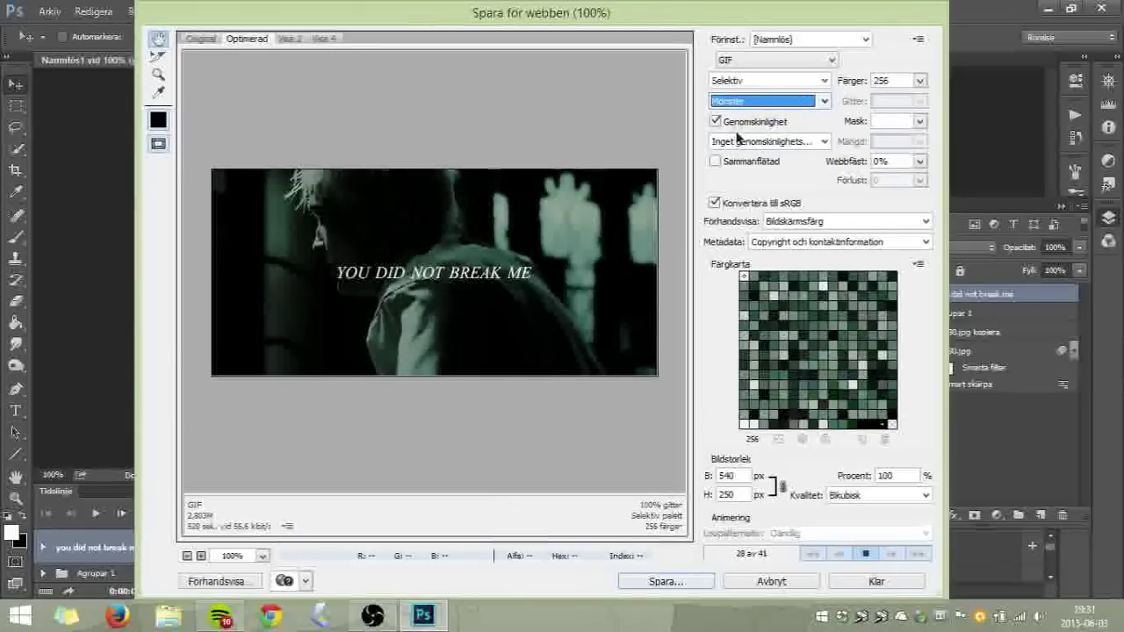
pyautogui.press('Down')
pyautogui.click(746, 101)
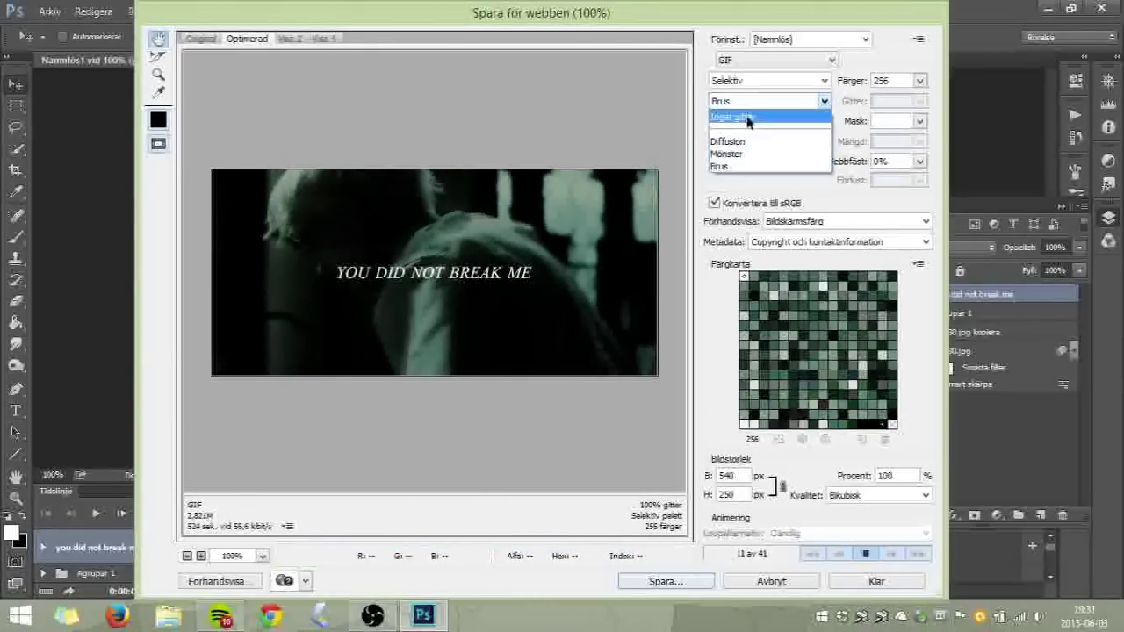
pyautogui.click(876, 581)
# Reopen Save for Web for the 35-frame clip and preview the looping GIF
pyautogui.click(49, 11)
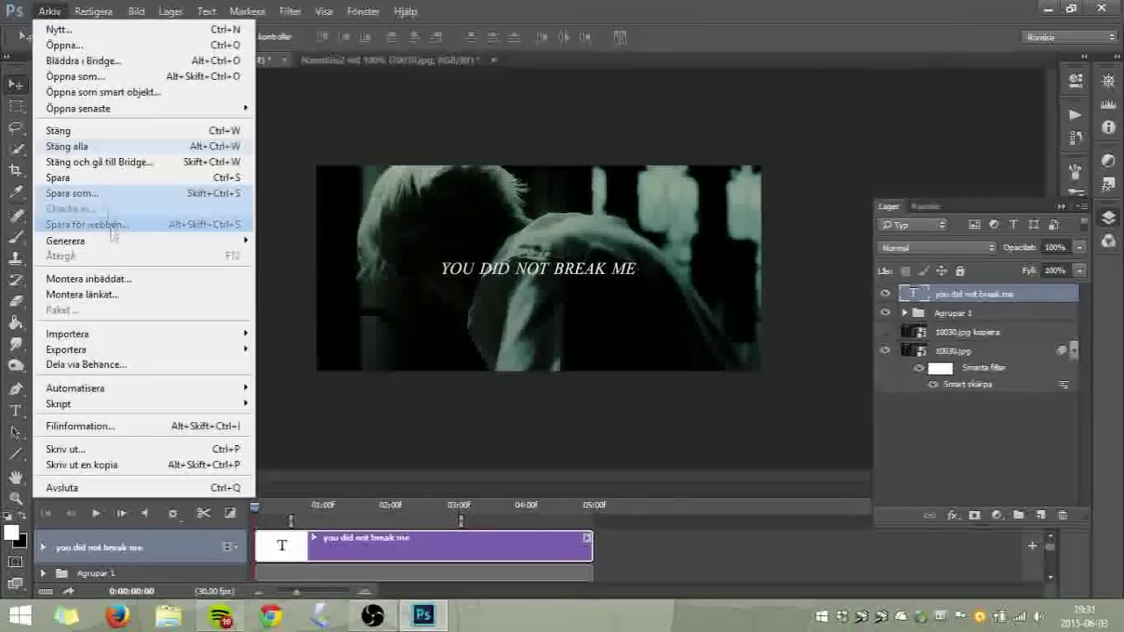
pyautogui.click(112, 224)
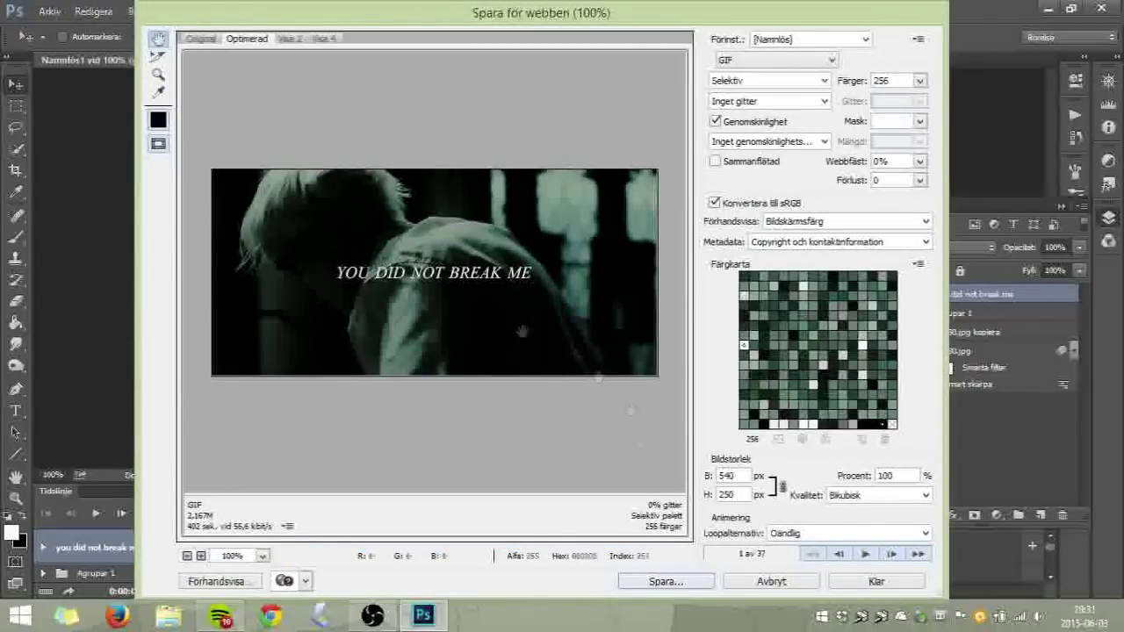
pyautogui.click(865, 555)
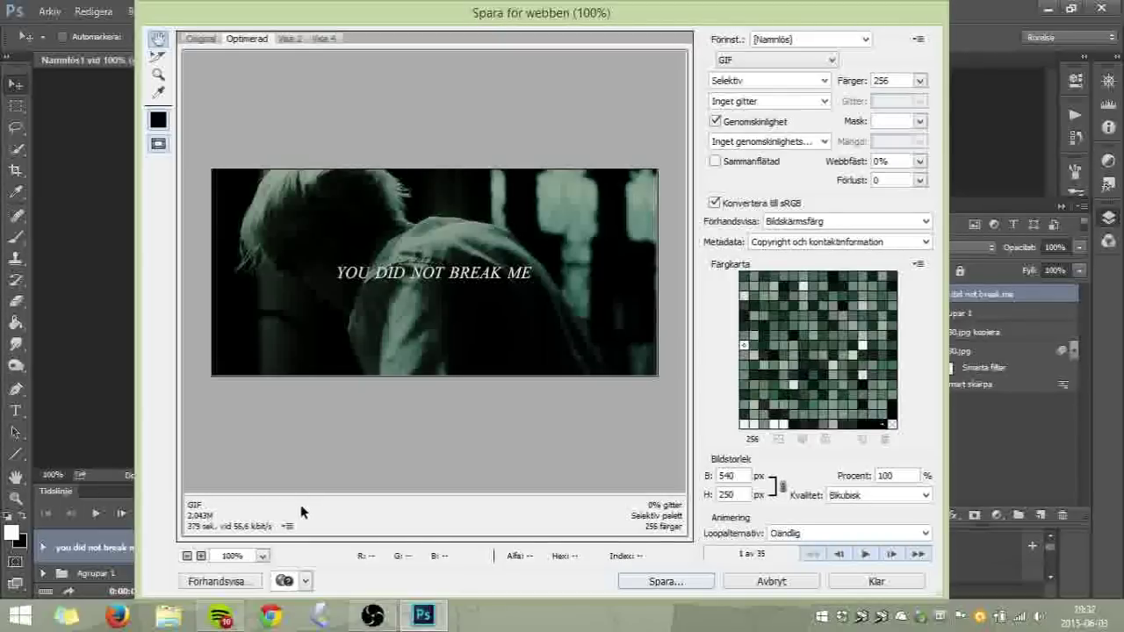
pyautogui.click(876, 582)
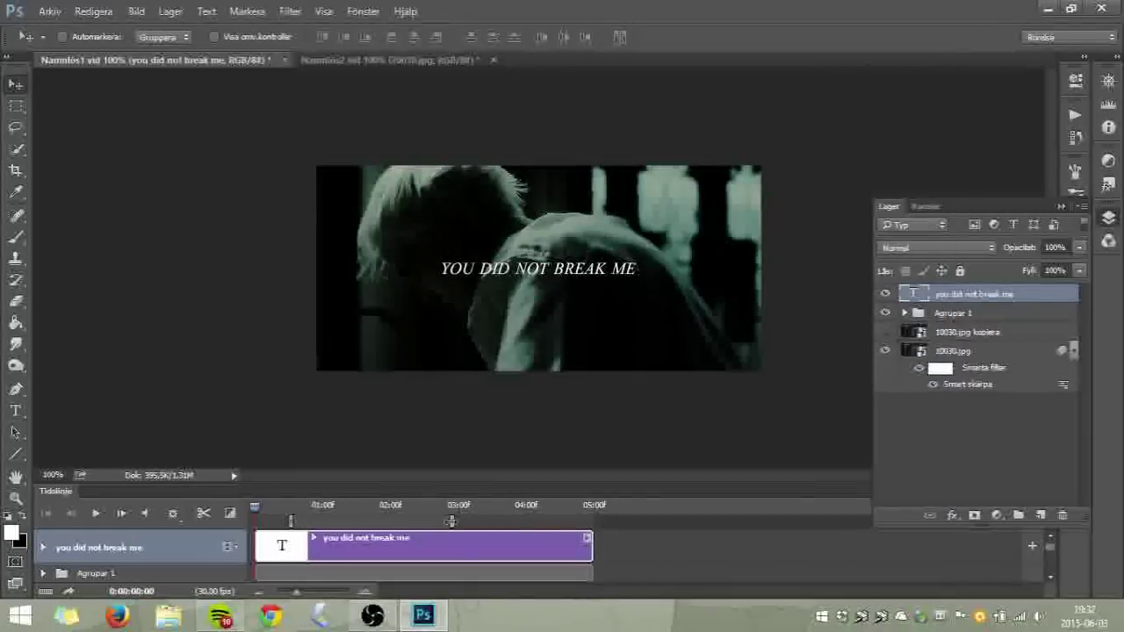
pyautogui.click(50, 10)
pyautogui.click(120, 221)
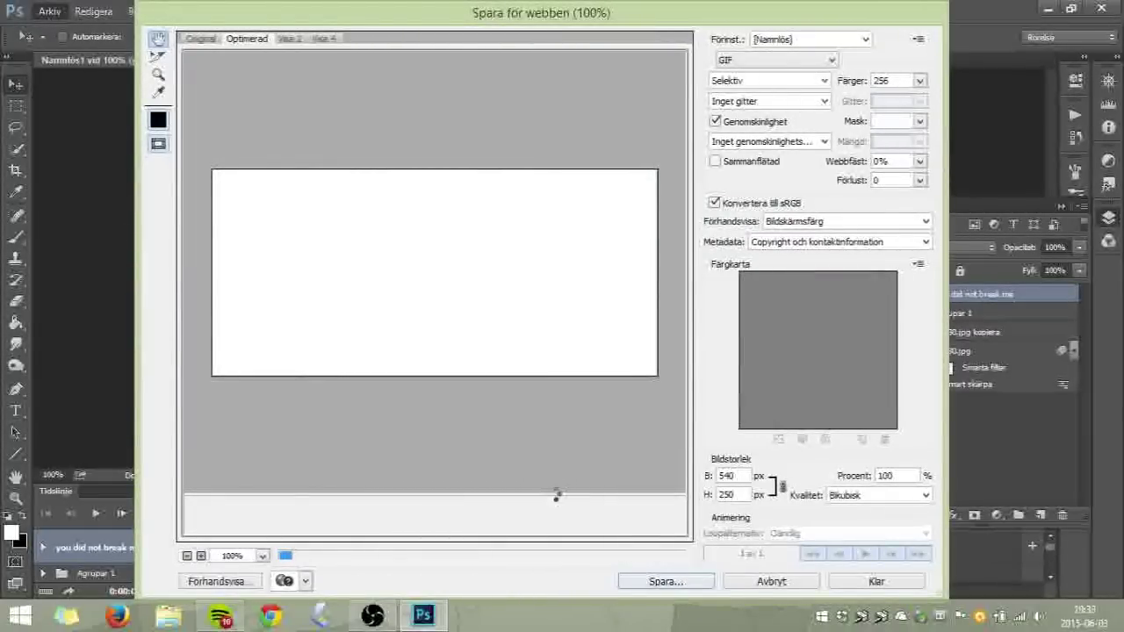
# Save the GIF as 1.gif in Temporärt, replacing the old file; drag the caption into Namnlös2
pyautogui.click(666, 582)
pyautogui.click(47, 123)
pyautogui.doubleClick(694, 72)
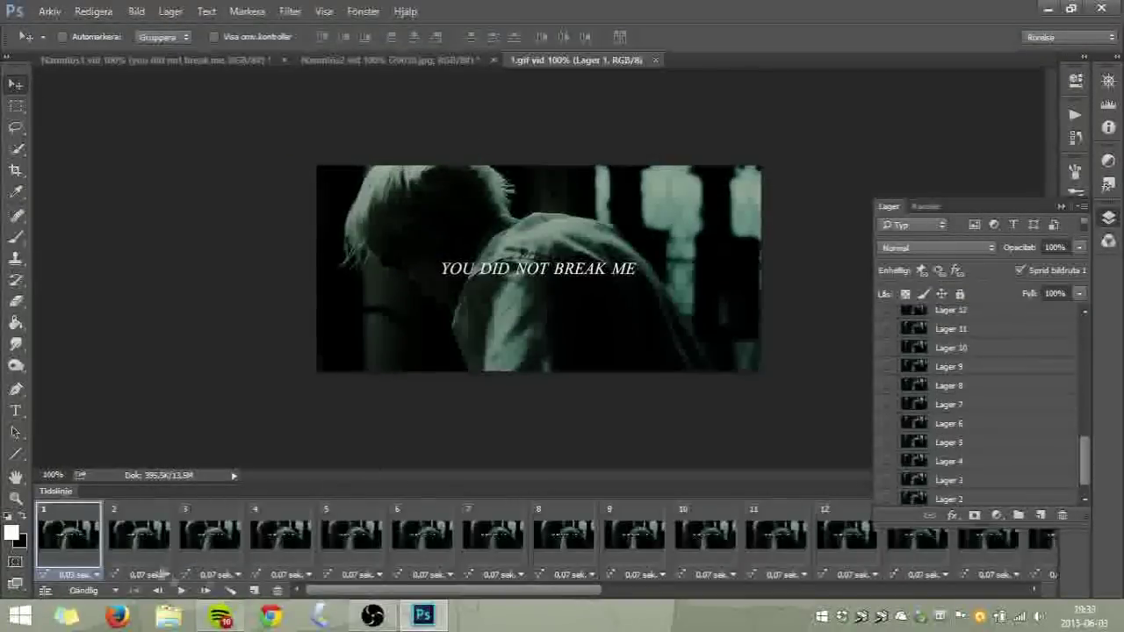
pyautogui.click(49, 11)
pyautogui.click(70, 211)
pyautogui.click(864, 583)
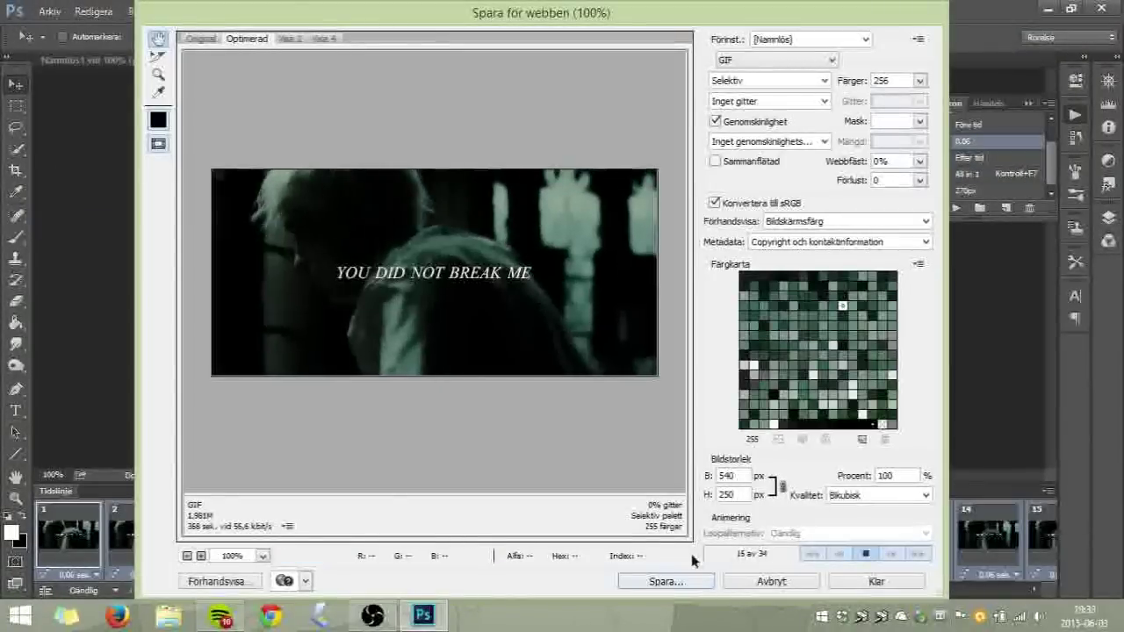
pyautogui.click(665, 582)
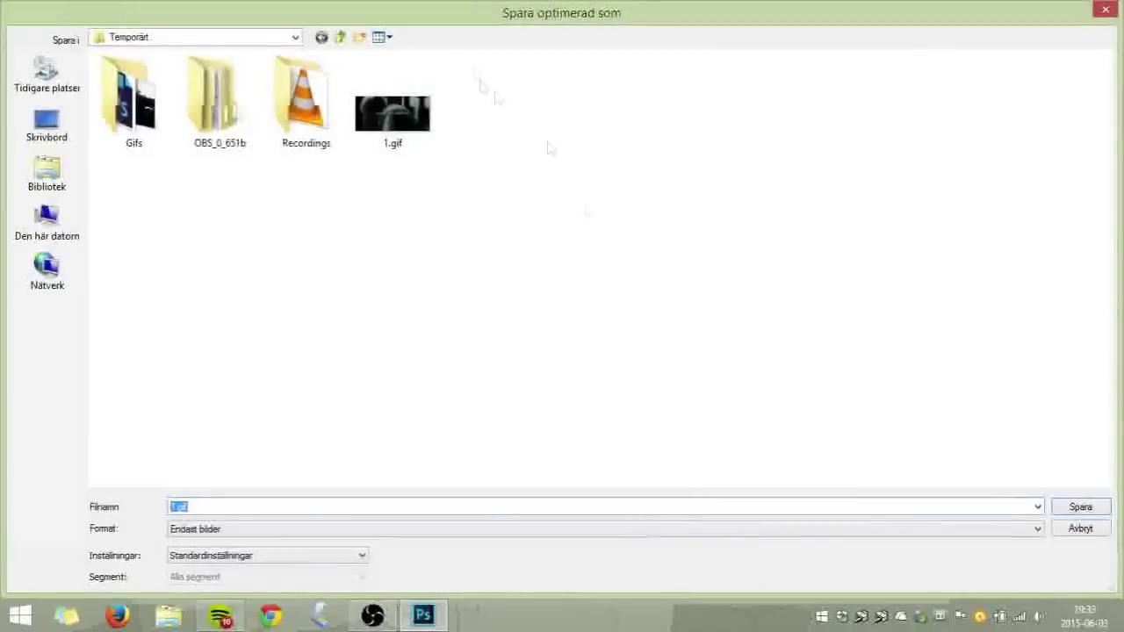
pyautogui.press('Return')
pyautogui.press('Return')
pyautogui.press('Return')
pyautogui.moveTo(318, 62)
pyautogui.mouseDown()
pyautogui.moveTo(332, 122)
pyautogui.moveTo(214, 62)
pyautogui.mouseUp()
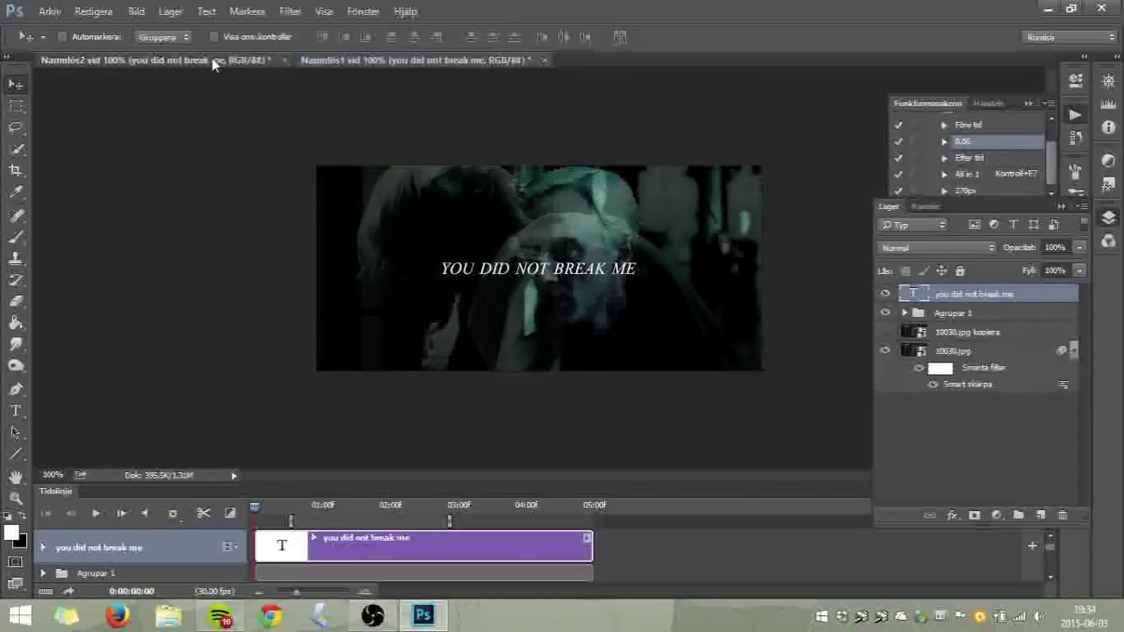
# Retype the caption as 'I'M STILL FIGHTING FOR PEACE'
pyautogui.press('t')
pyautogui.write("I'M STILL FIGHTING")
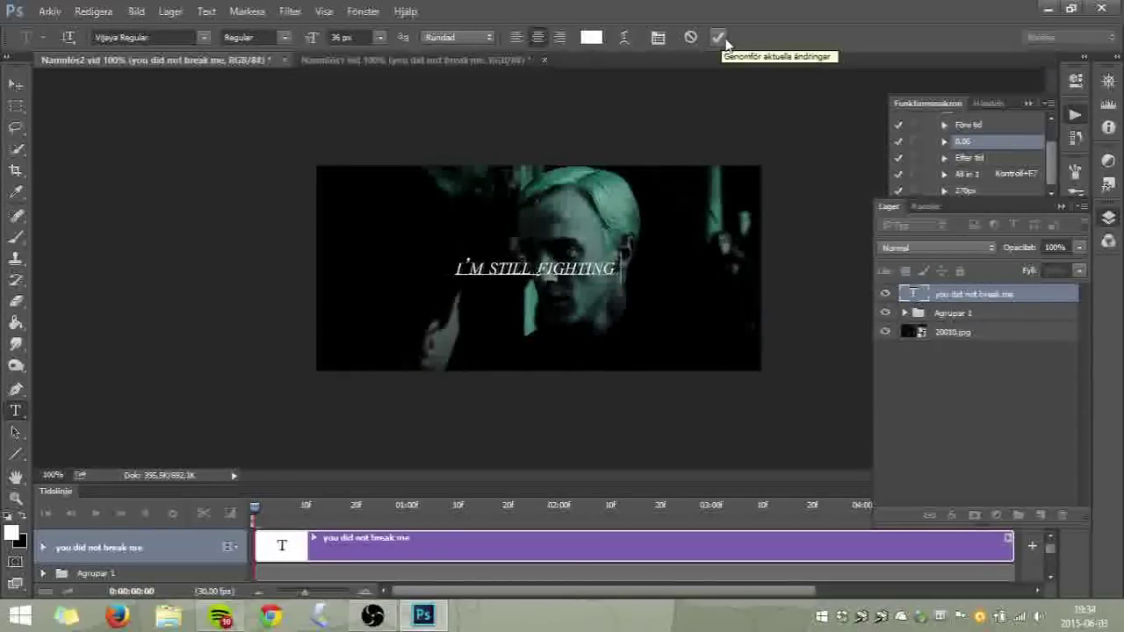
pyautogui.click(721, 37)
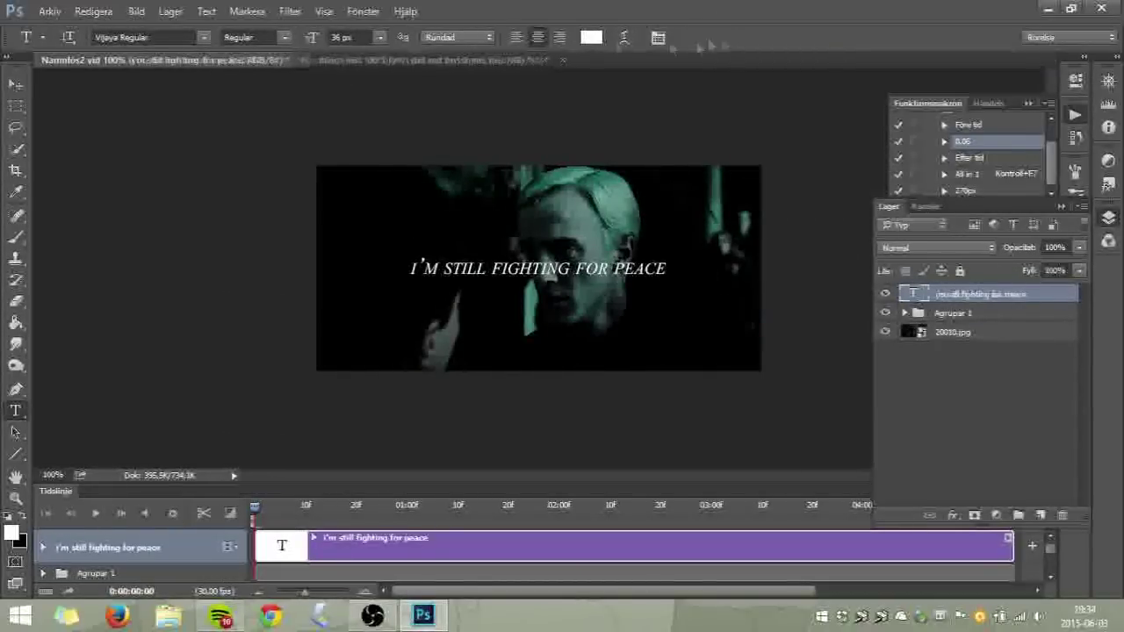
pyautogui.hotkey('ctrl', 'a')
pyautogui.hotkey('ctrl', 'd')
pyautogui.click(1075, 296)
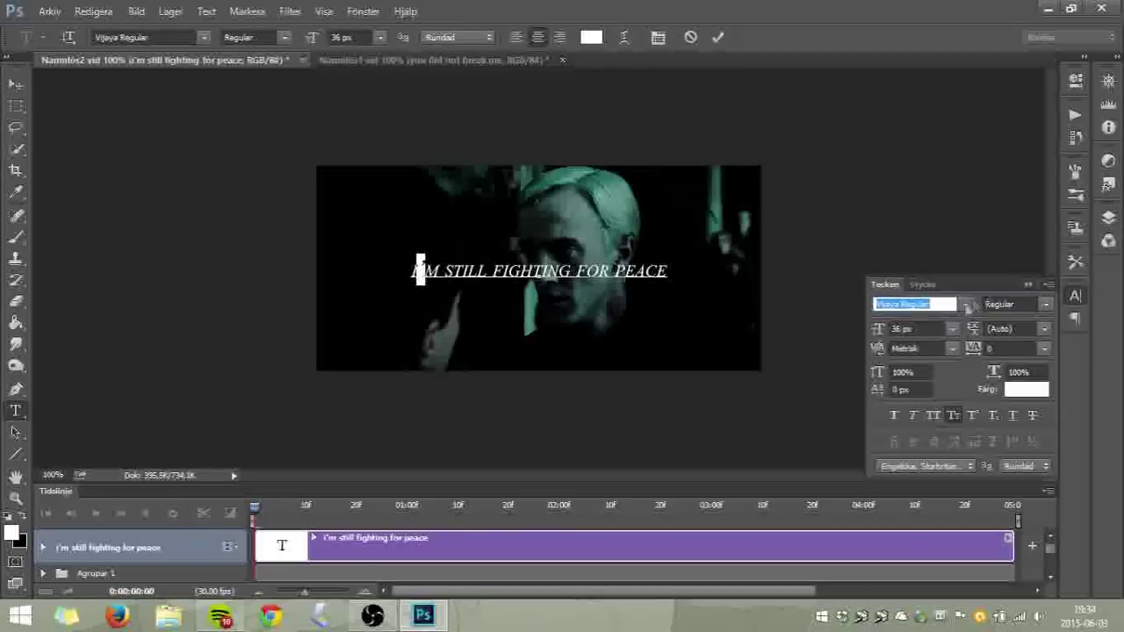
pyautogui.click(718, 37)
pyautogui.press('v')
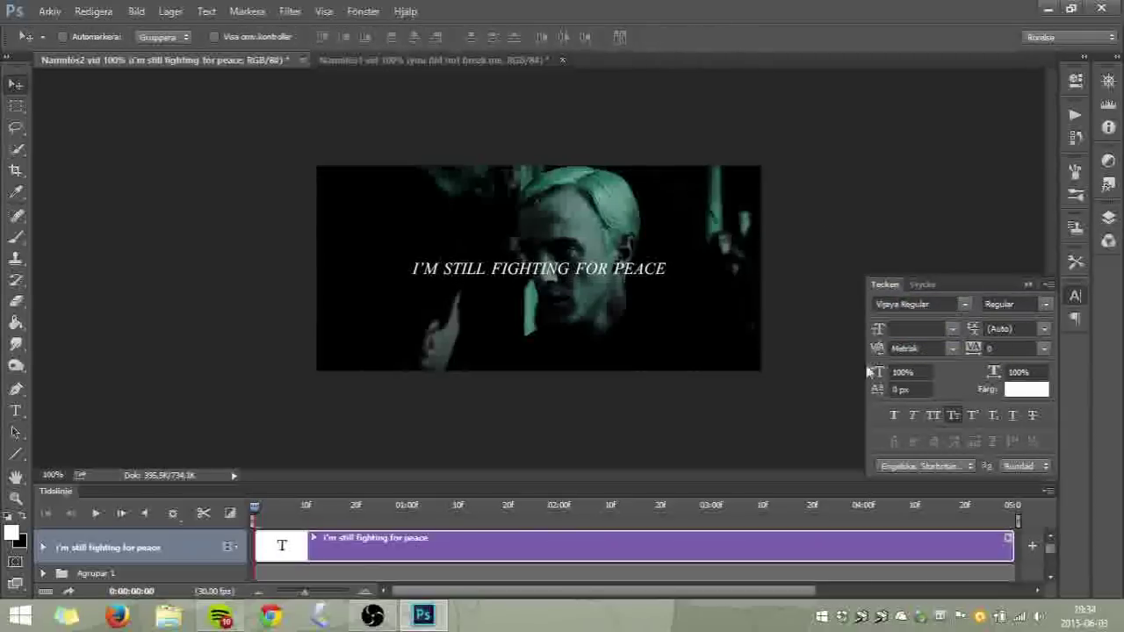
# Add a 50% Screen copy of the 20010.jpg layer and open Save for Web
pyautogui.click(1076, 218)
pyautogui.scroll(-3, 363, 529)
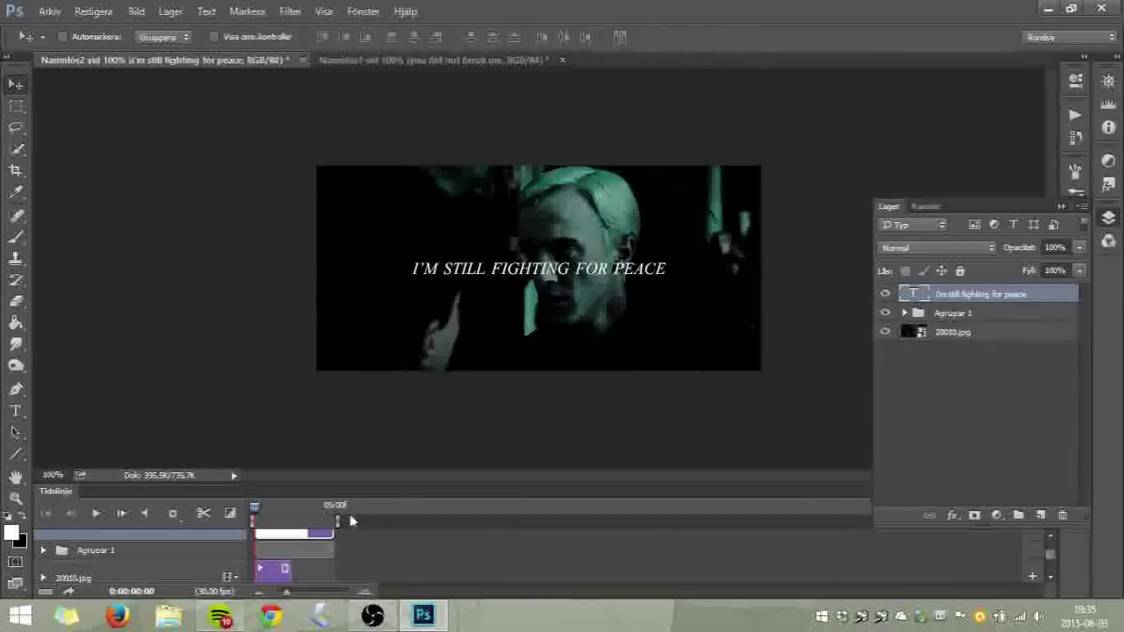
pyautogui.scroll(3, 321, 532)
pyautogui.click(953, 332)
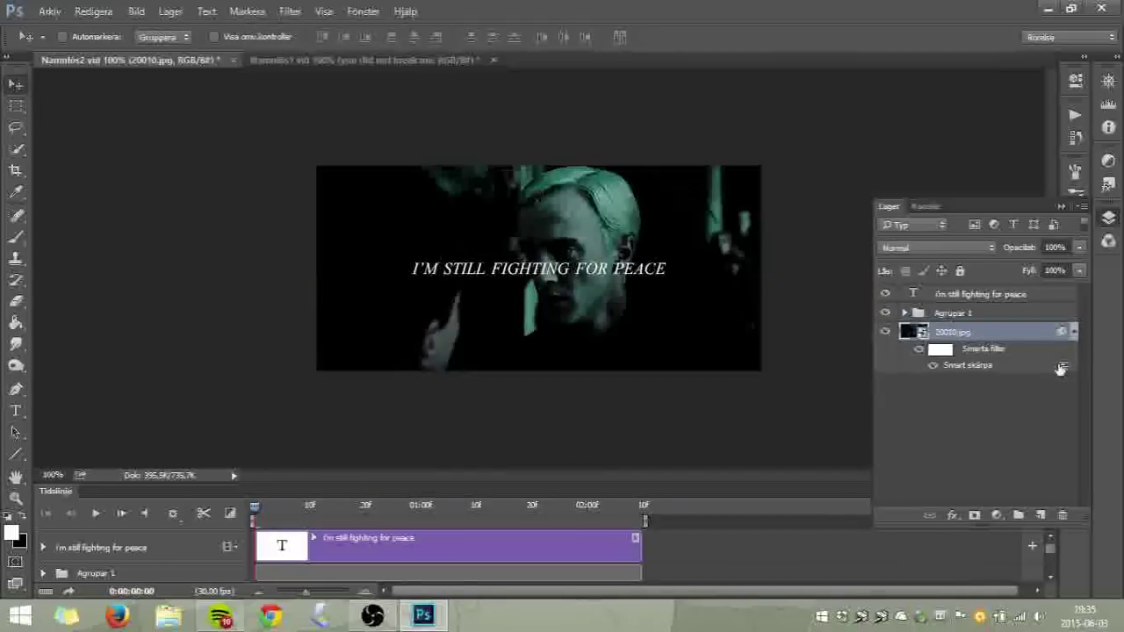
pyautogui.hotkey('ctrl', 'j')
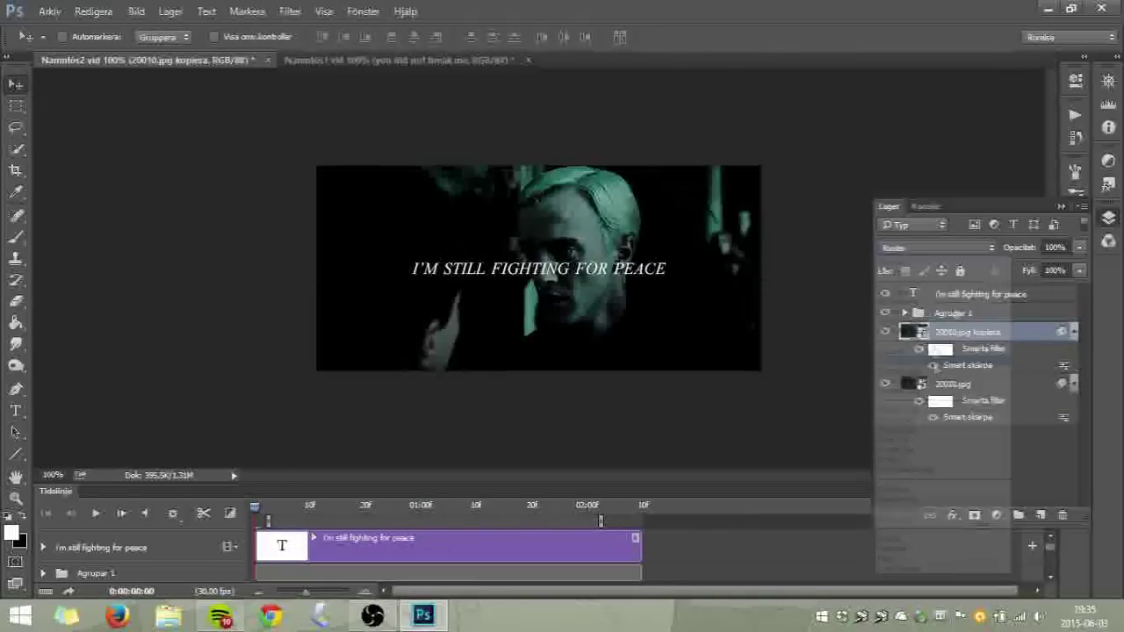
pyautogui.hotkey('shift', 'alt', 's')
pyautogui.write('50')
pyautogui.hotkey('ctrl', 'shift', 'alt', 's')
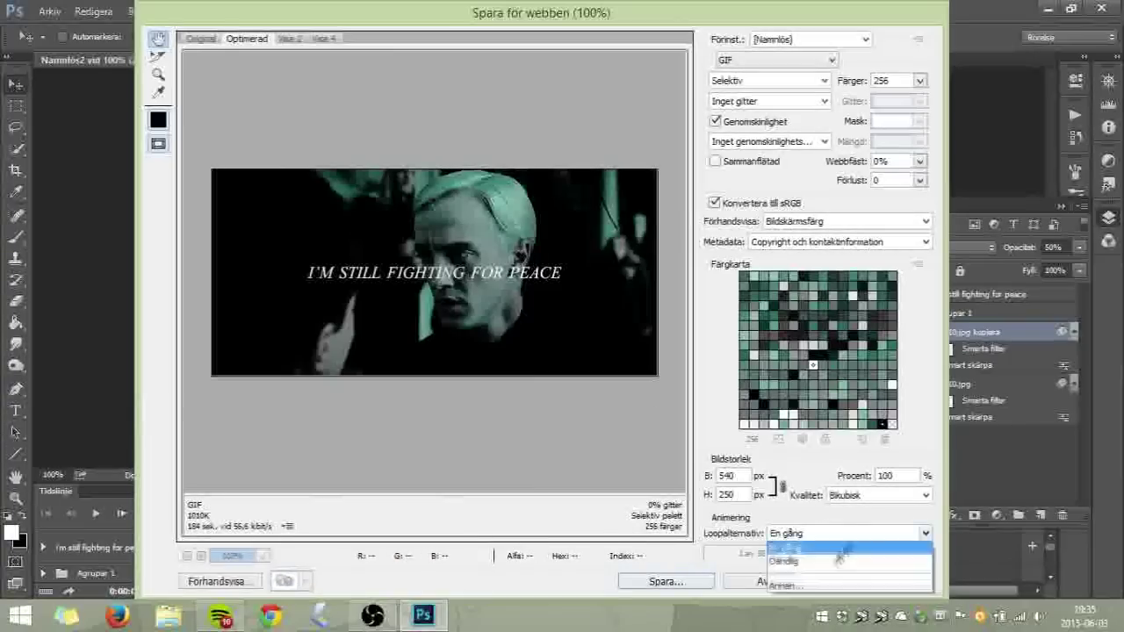
# Close the export preview and play the 2.gif animation preview to check it loops
pyautogui.click(863, 582)
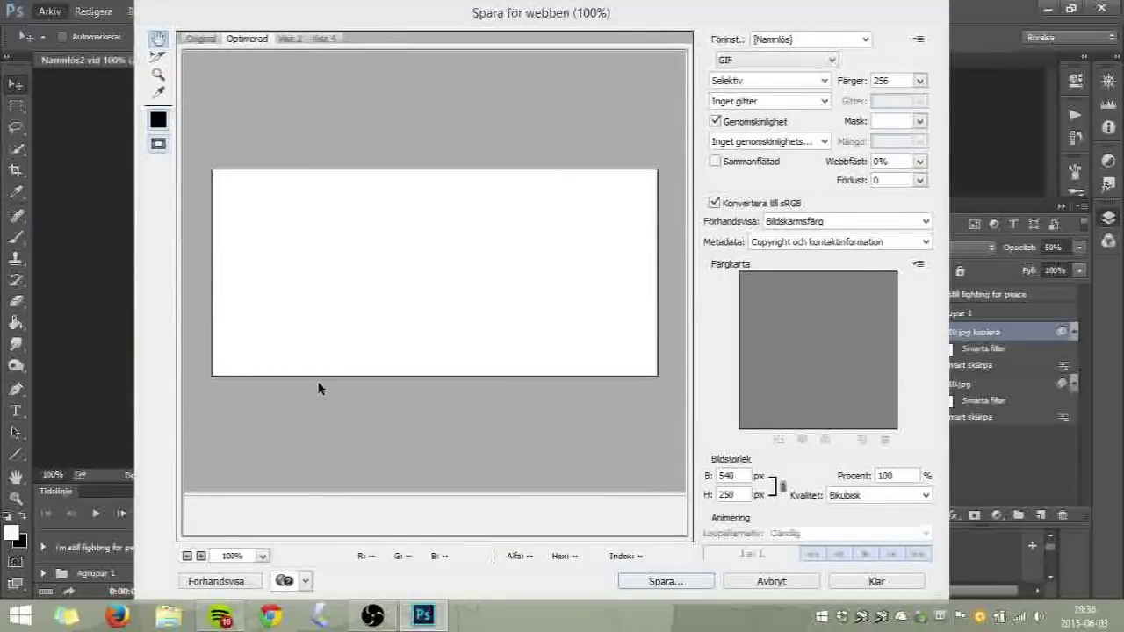
pyautogui.click(865, 555)
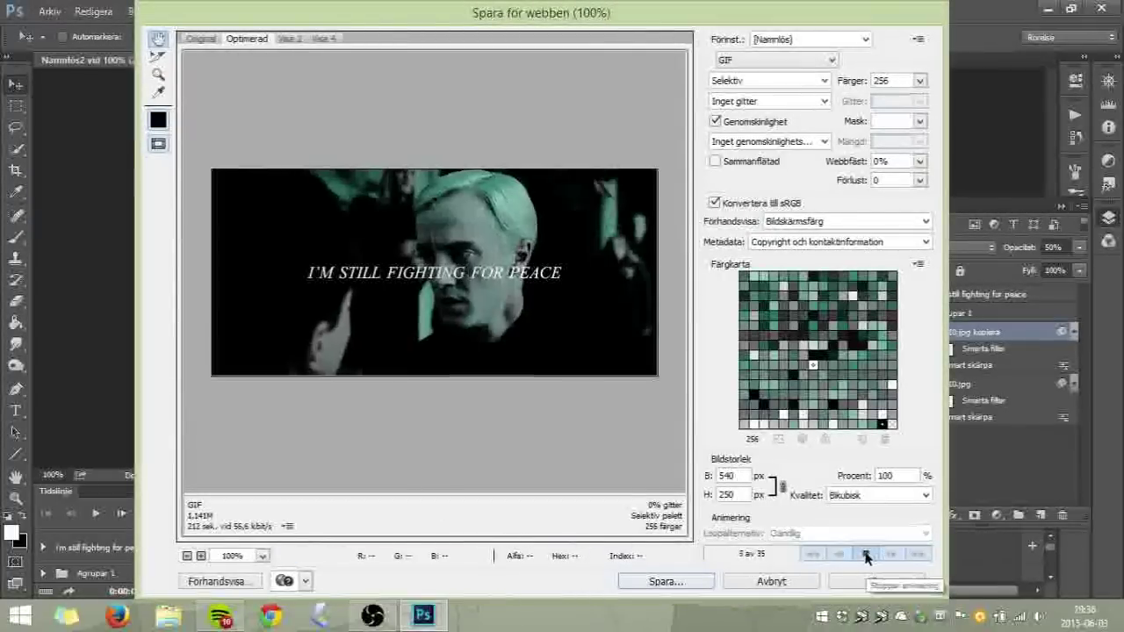